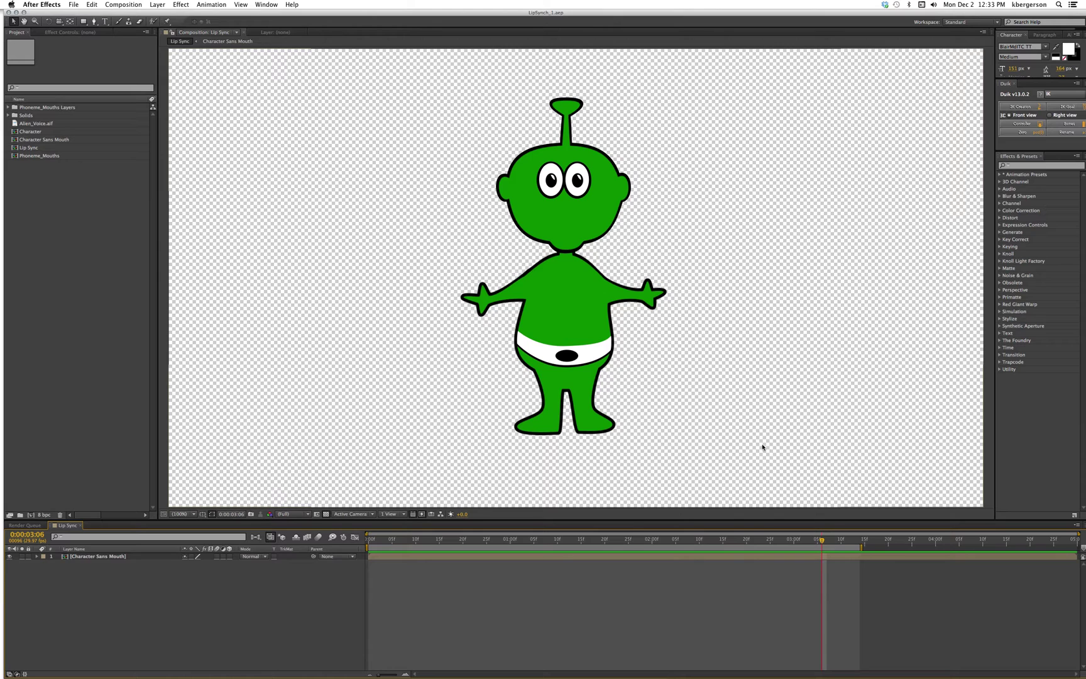
# - Drag the Phoneme_Mouths comp from the Project panel into Lip Sync above Character Sans Mouth
pyautogui.click(98, 557)
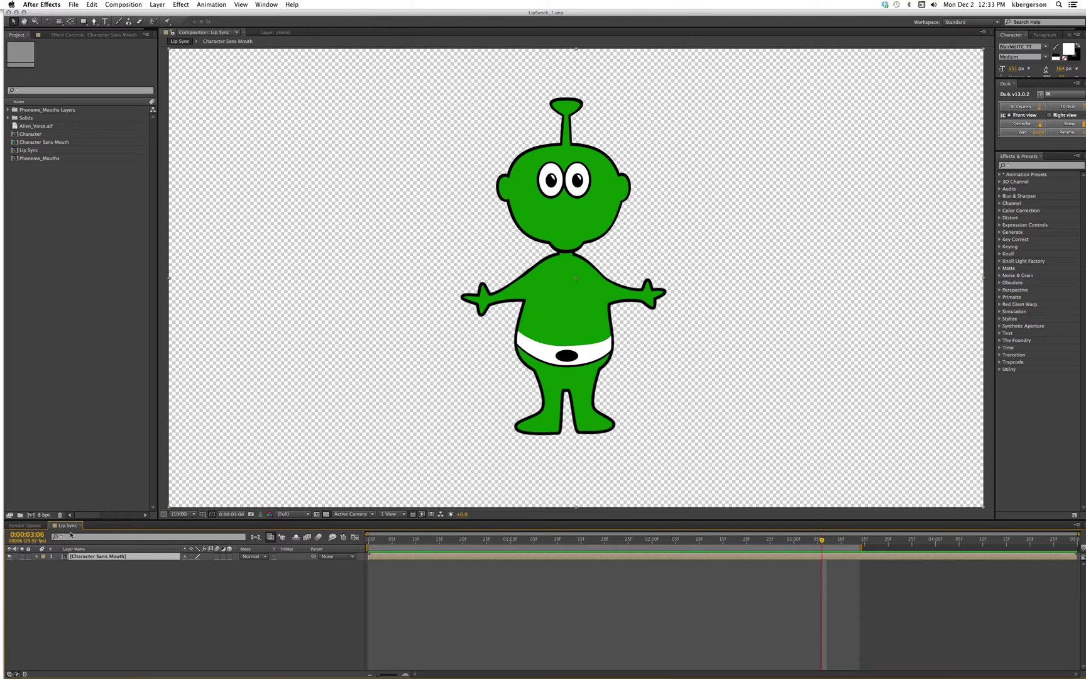
pyautogui.click(63, 183)
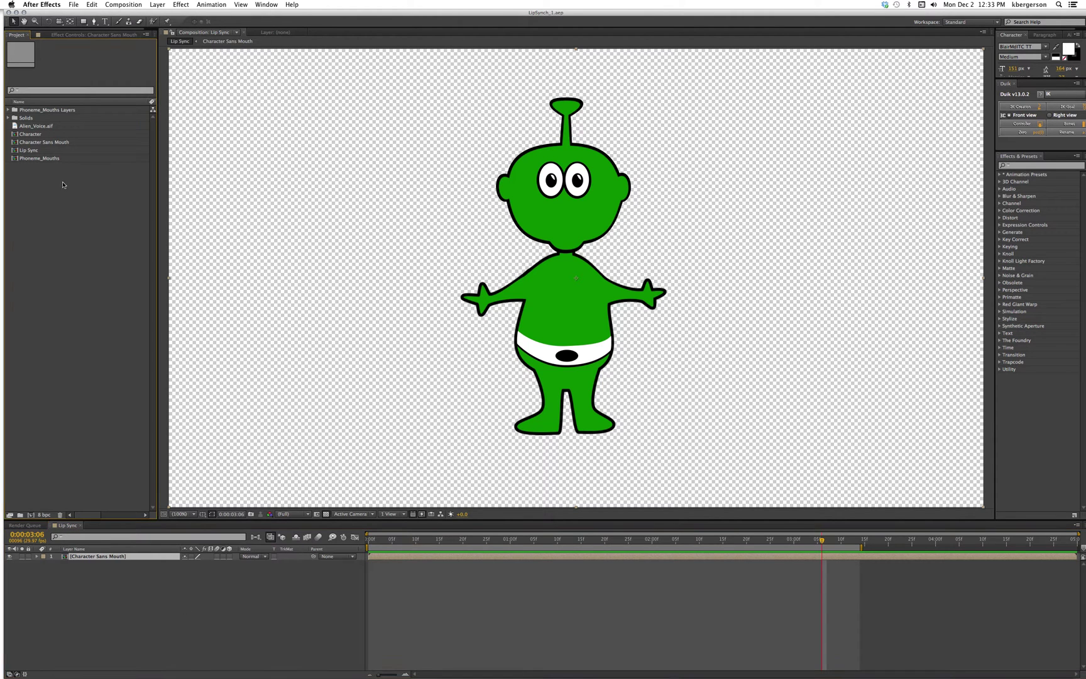
pyautogui.click(14, 160)
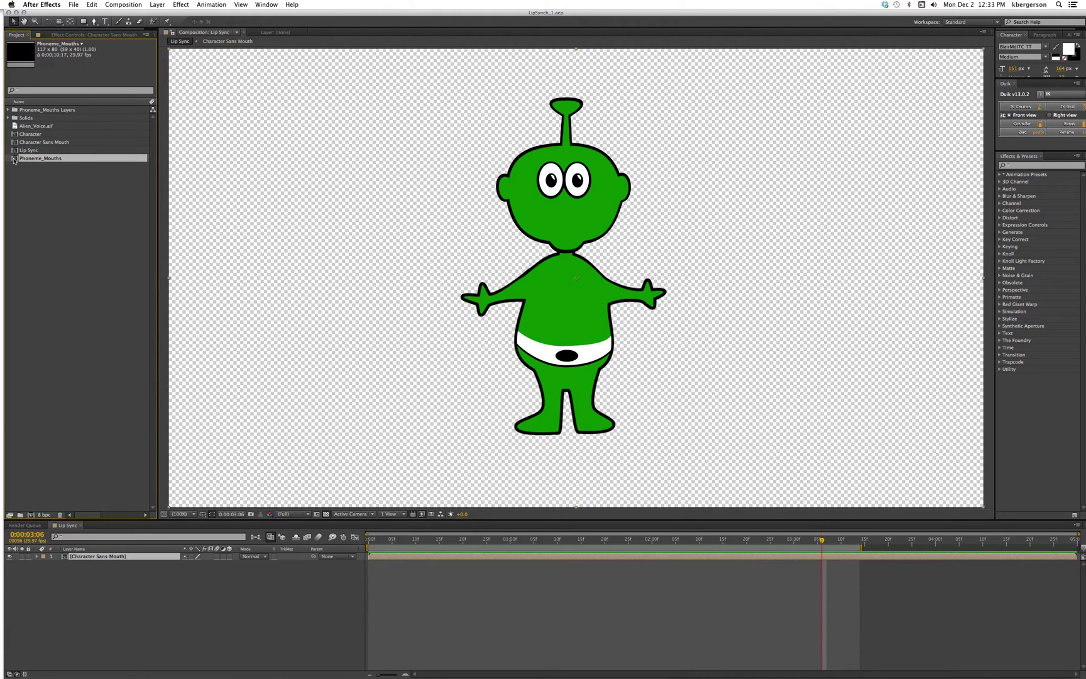
pyautogui.moveTo(34, 285); pyautogui.dragTo(86, 554)
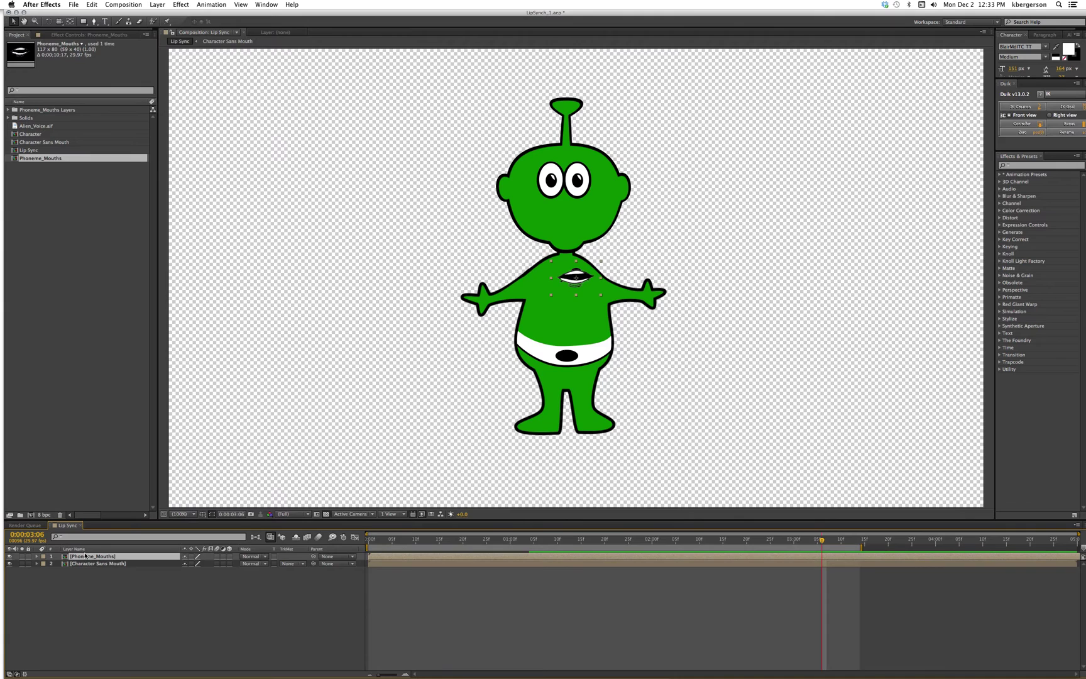
# - Open Phoneme_Mouths and hide all nine mouth layers, from EE through S/D/G plus AA
pyautogui.doubleClick(16, 159)
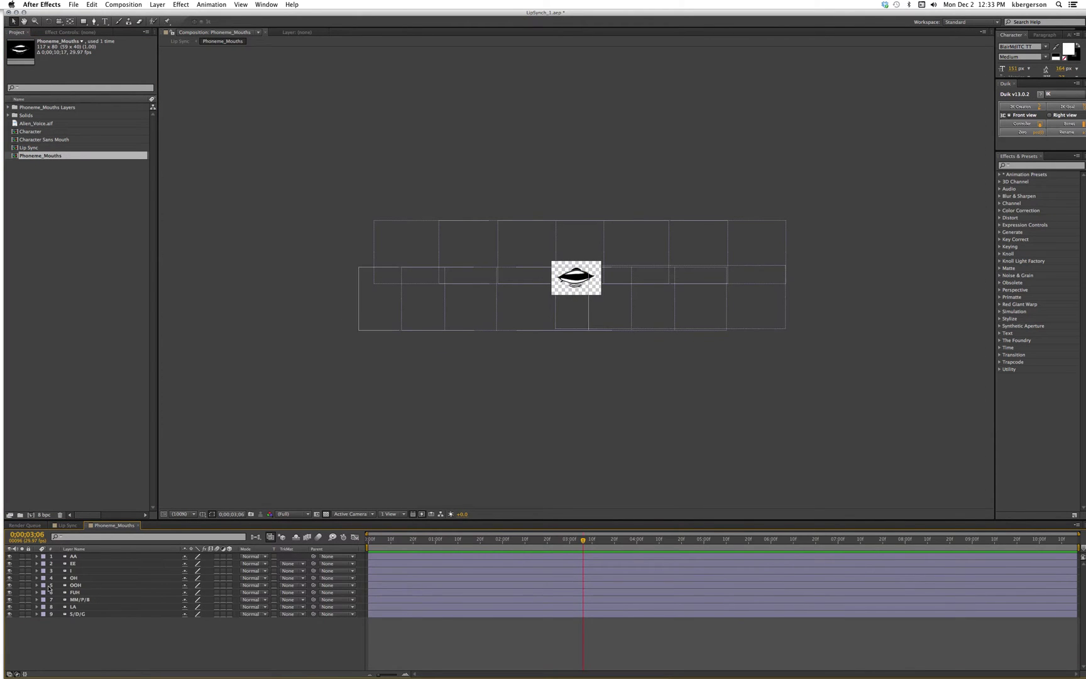
pyautogui.click(9, 563)
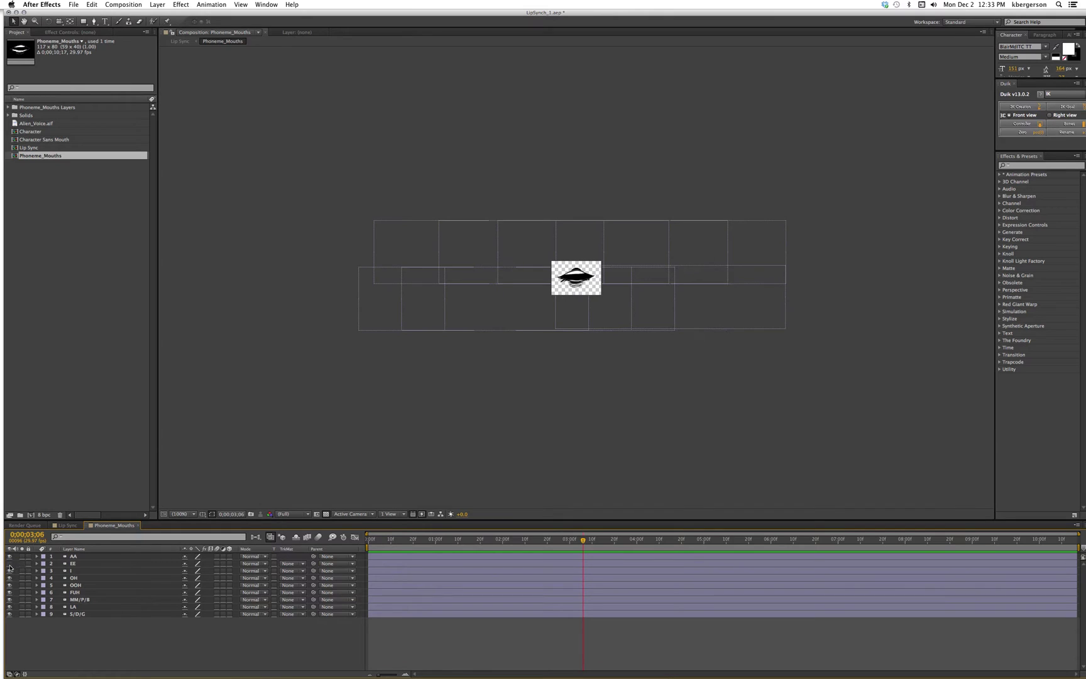
pyautogui.click(9, 571)
pyautogui.click(9, 577)
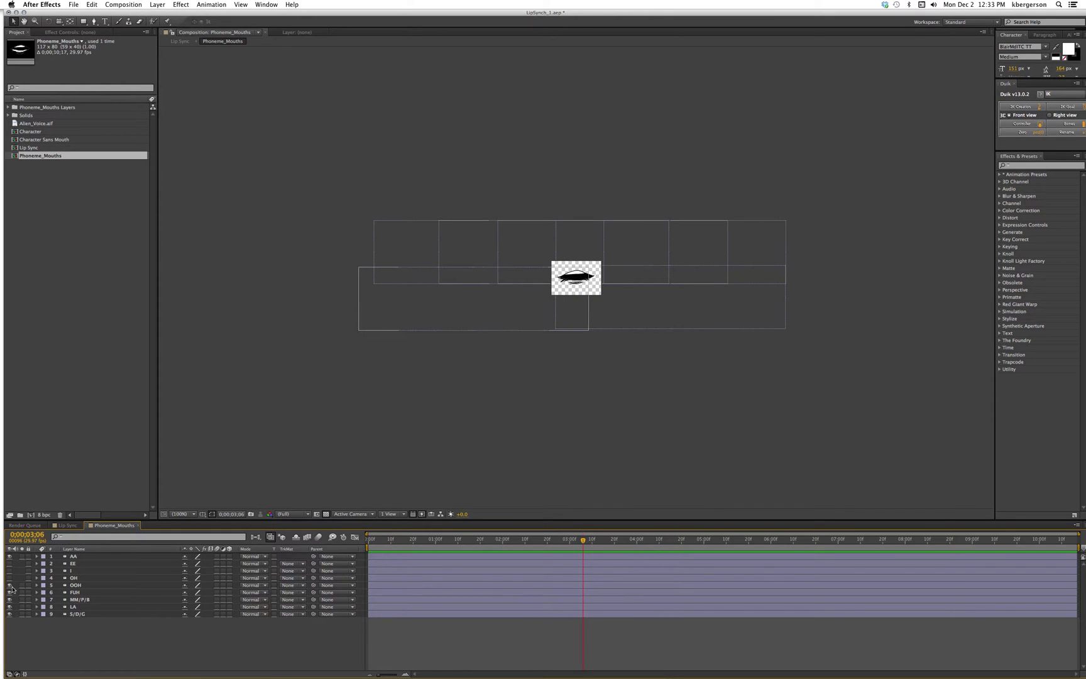
pyautogui.click(9, 586)
pyautogui.click(9, 592)
pyautogui.click(9, 599)
pyautogui.click(9, 606)
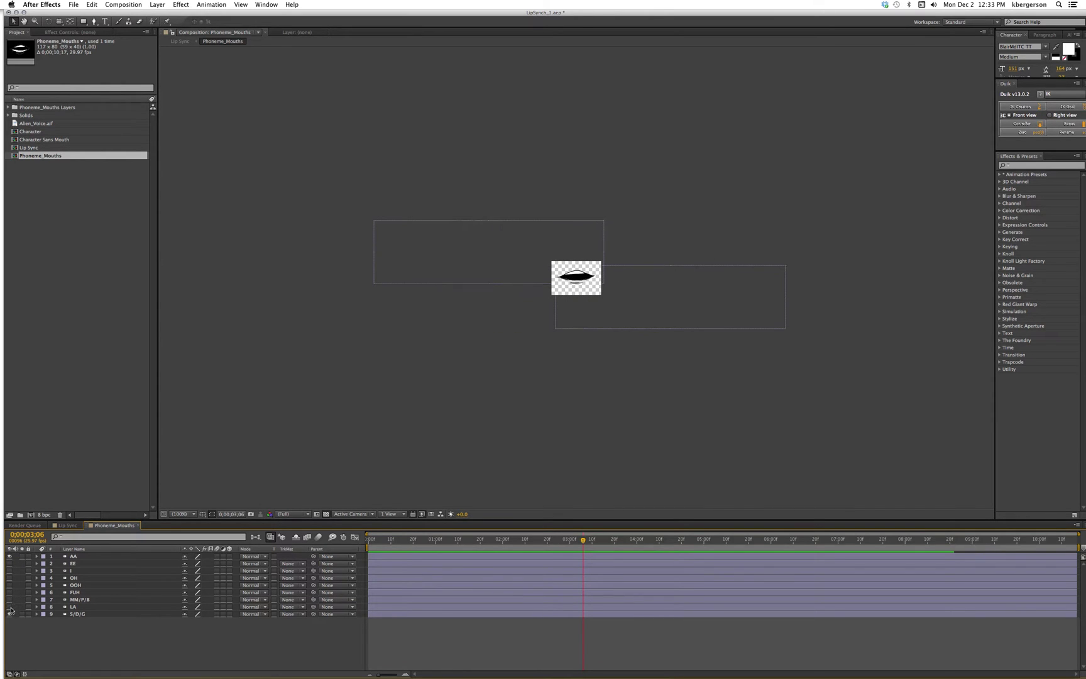
pyautogui.click(9, 613)
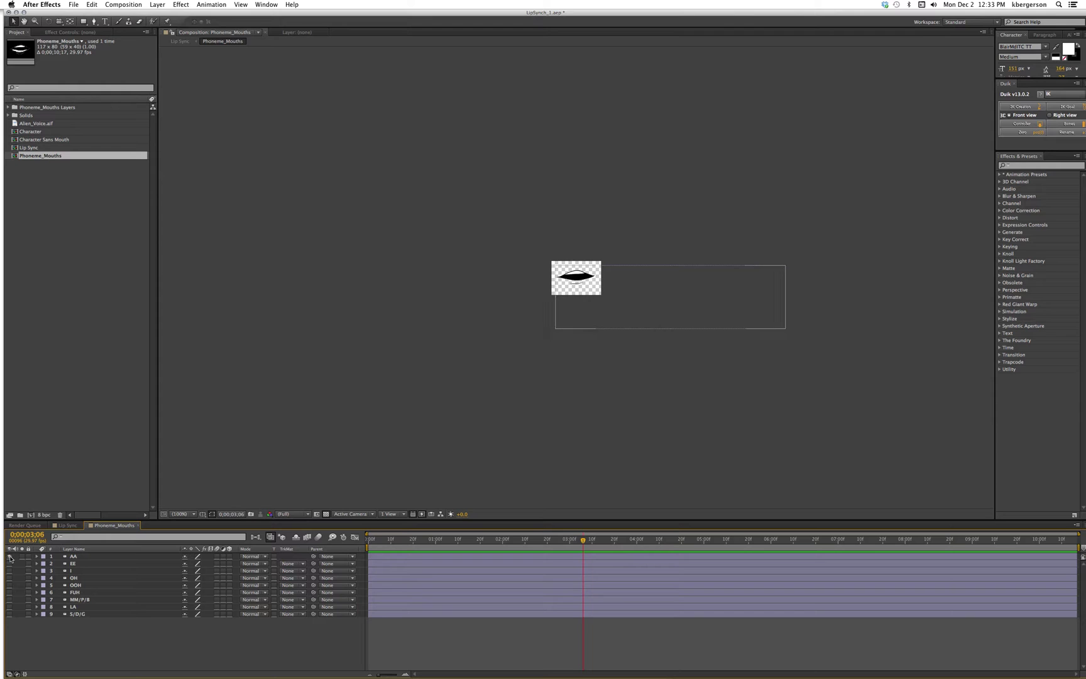
pyautogui.click(10, 556)
# - Preview the EE, I and OH shapes one at a time, then make all nine layers visible again
pyautogui.click(9, 563)
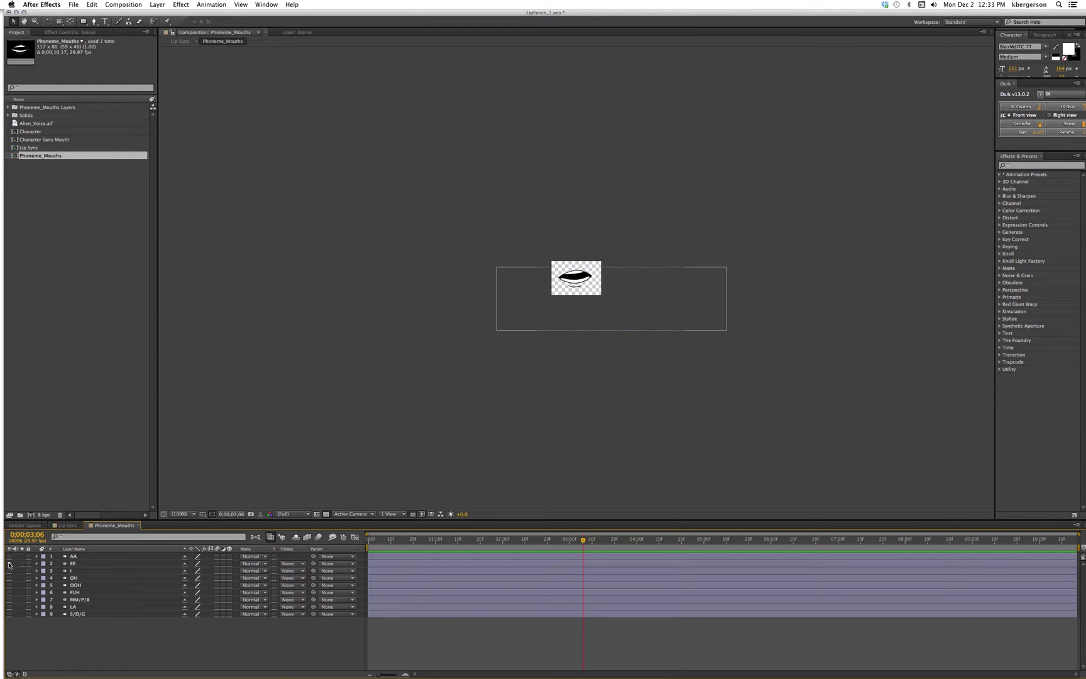
pyautogui.click(9, 564)
pyautogui.click(9, 571)
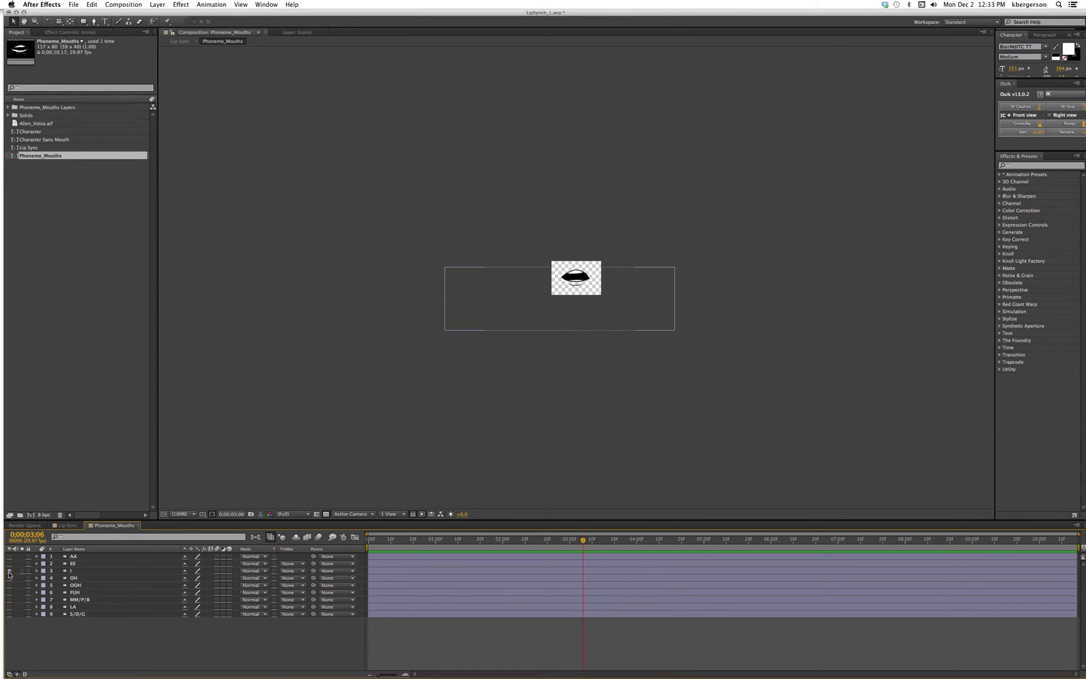
pyautogui.click(10, 572)
pyautogui.click(9, 578)
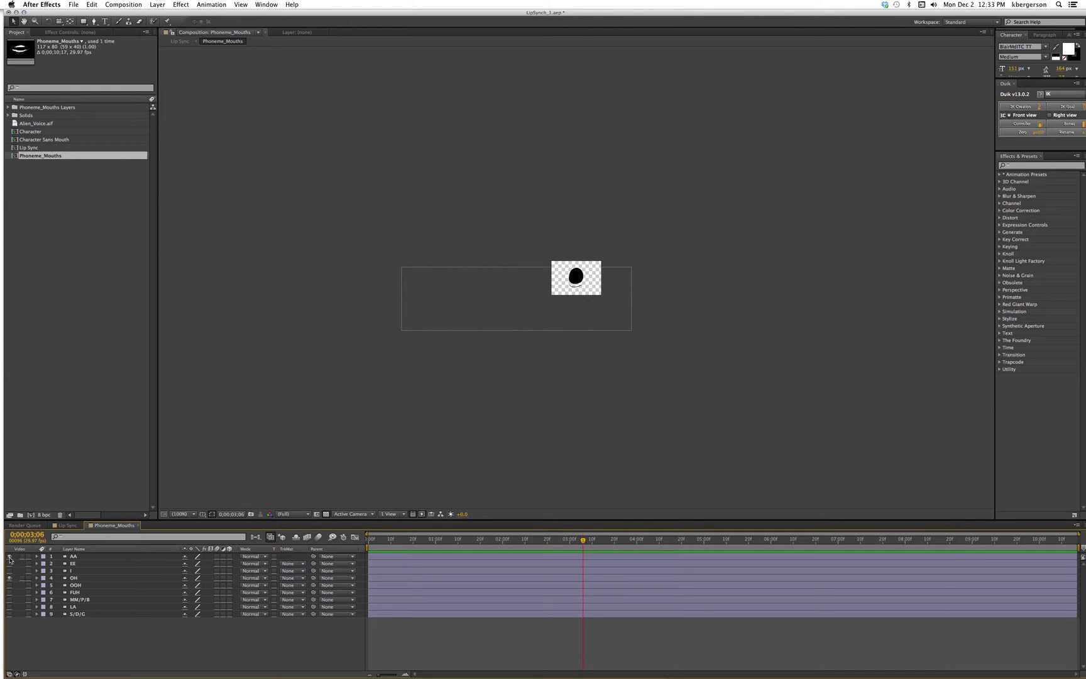
pyautogui.moveTo(10, 571); pyautogui.dragTo(10, 615)
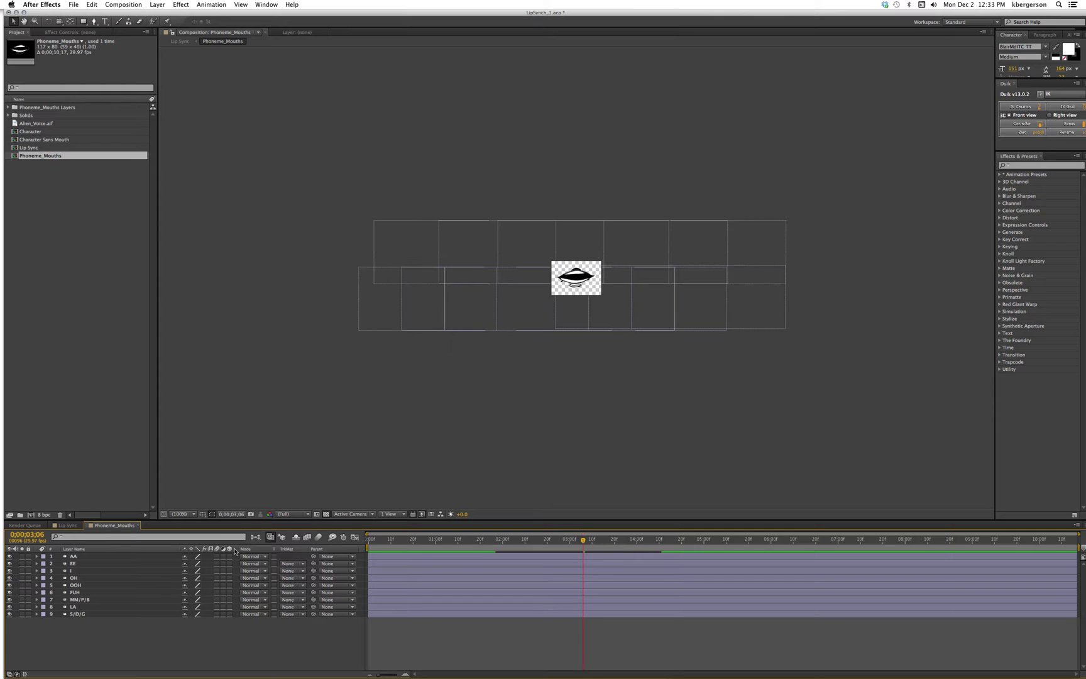
pyautogui.click(68, 526)
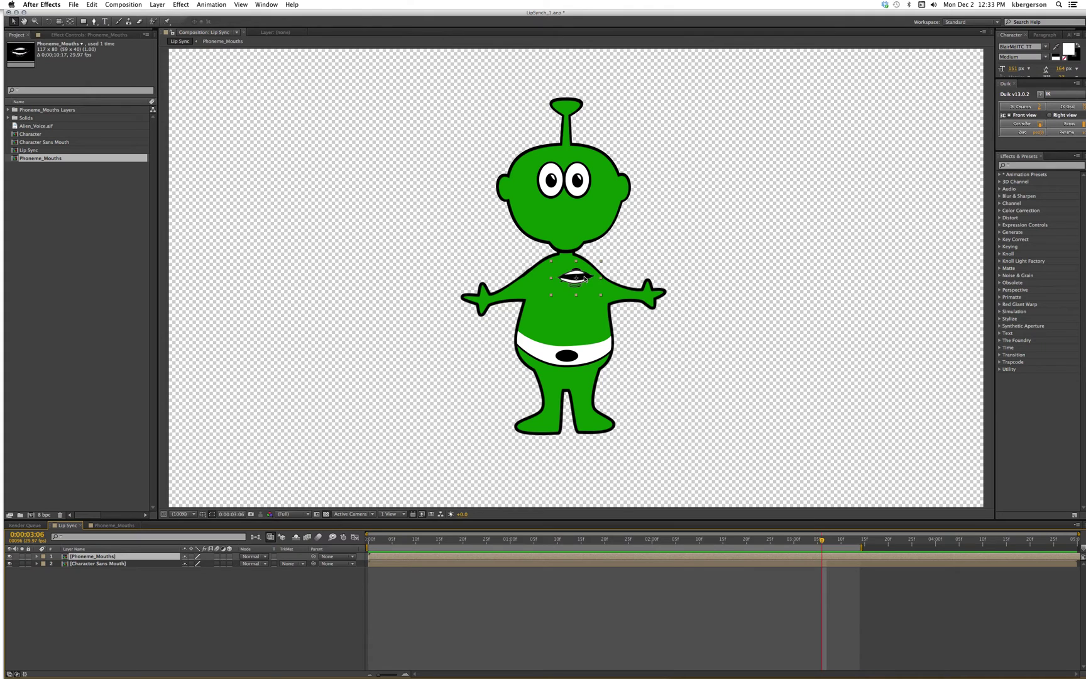
# - Move the Phoneme_Mouths layer from the alien's chest up to just below its eyes
pyautogui.moveTo(588, 279); pyautogui.dragTo(576, 220)
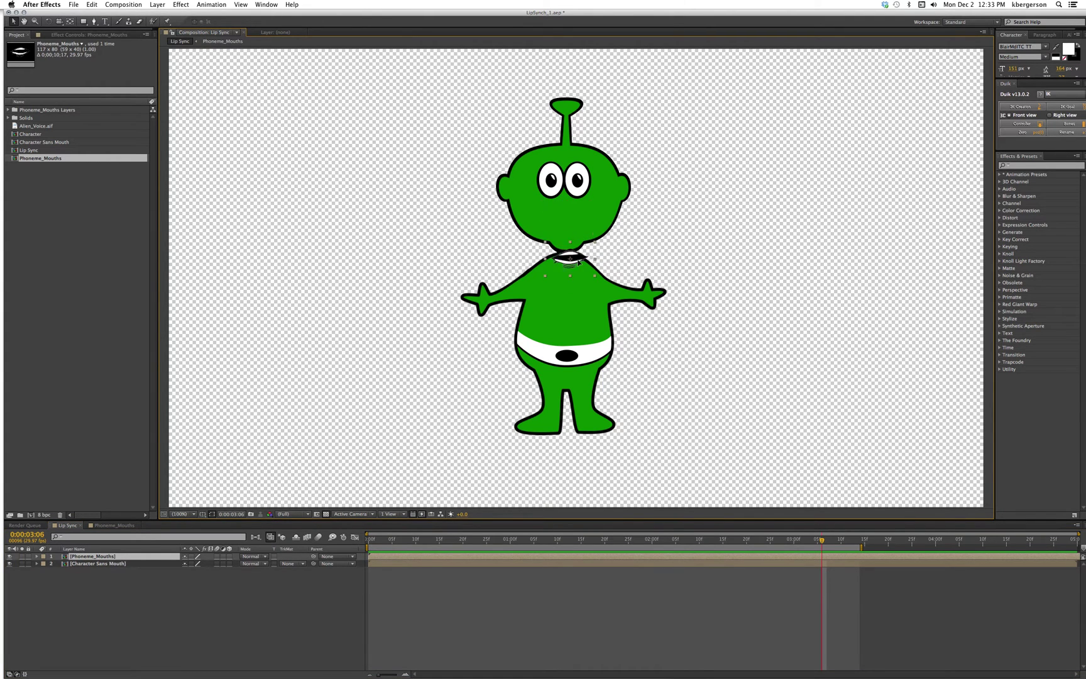
pyautogui.moveTo(578, 261); pyautogui.dragTo(574, 221)
pyautogui.click(172, 608)
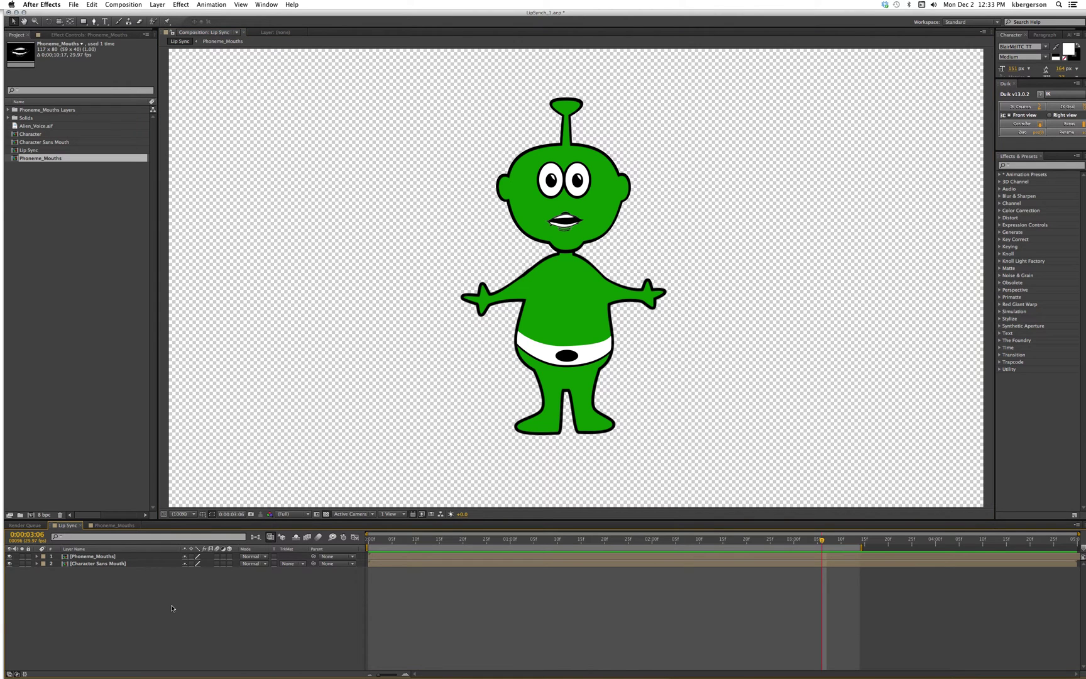
pyautogui.click(112, 525)
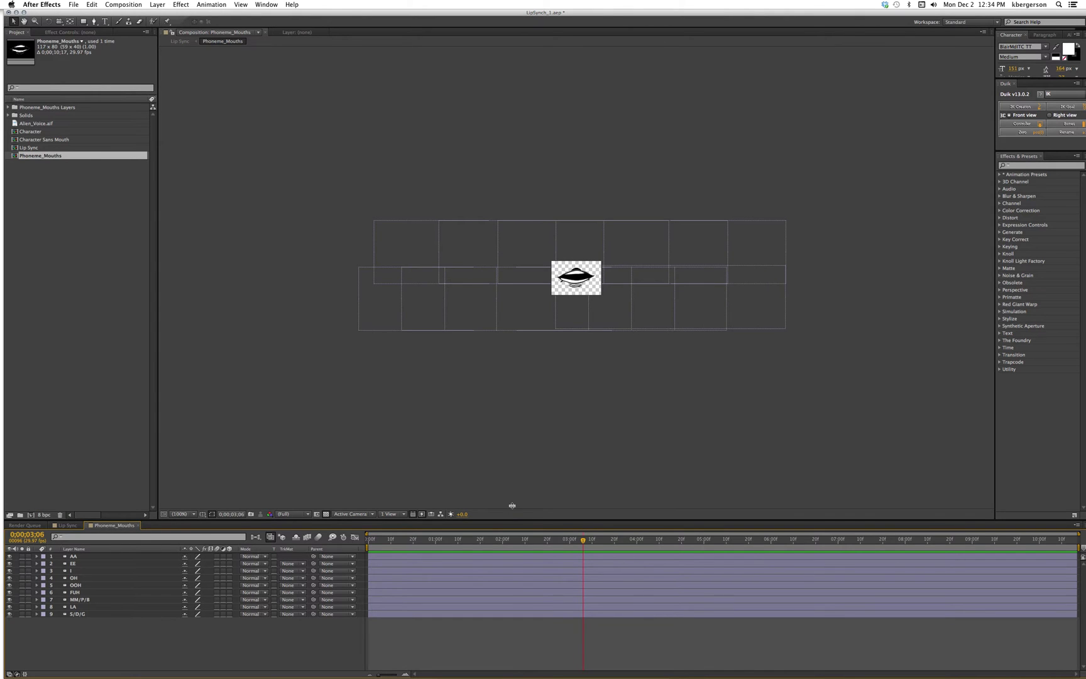
# - From one frame past the start, cut all nine mouth layers back to the first frame only
pyautogui.press('Home')
pyautogui.press('pagedown')
pyautogui.press('super+a')
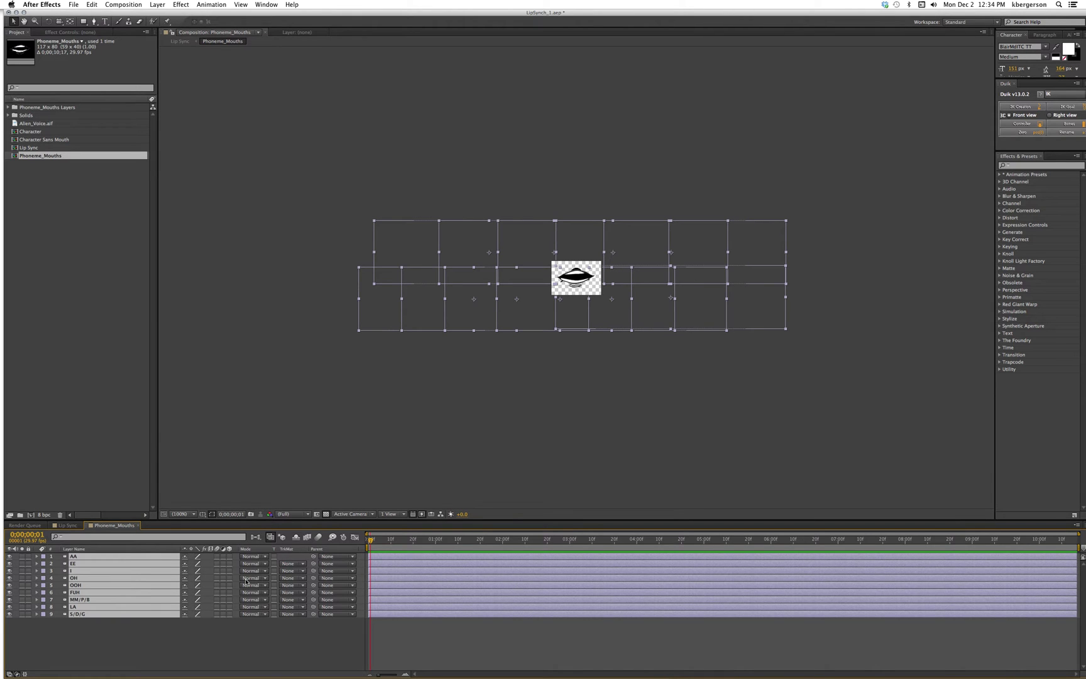
pyautogui.press('super+d')
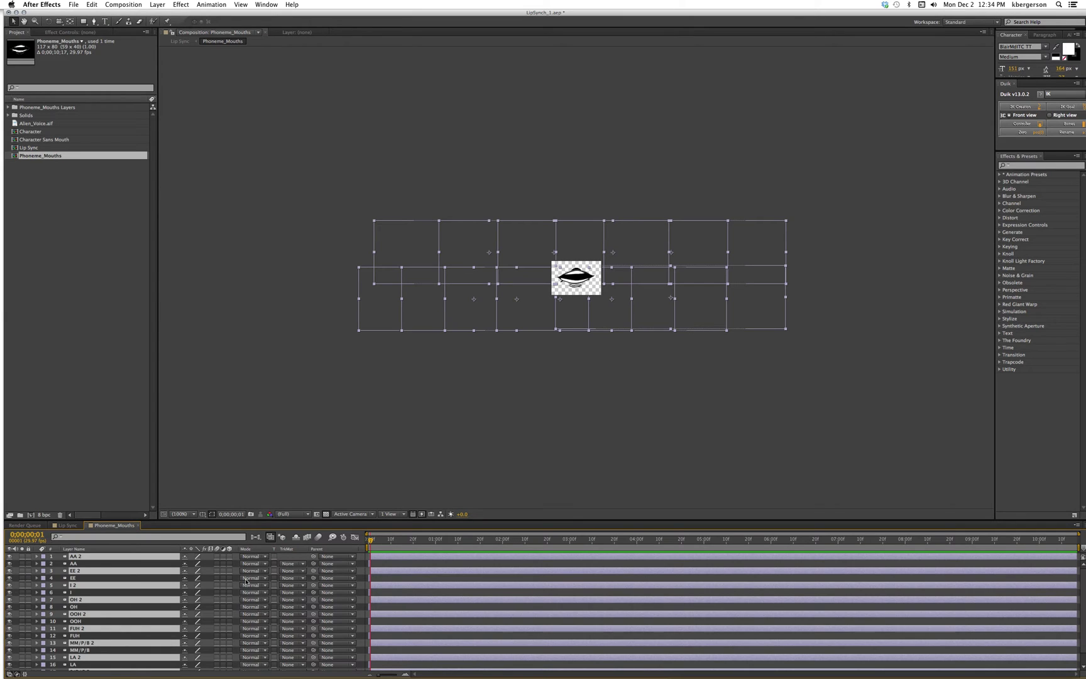
pyautogui.press('Delete')
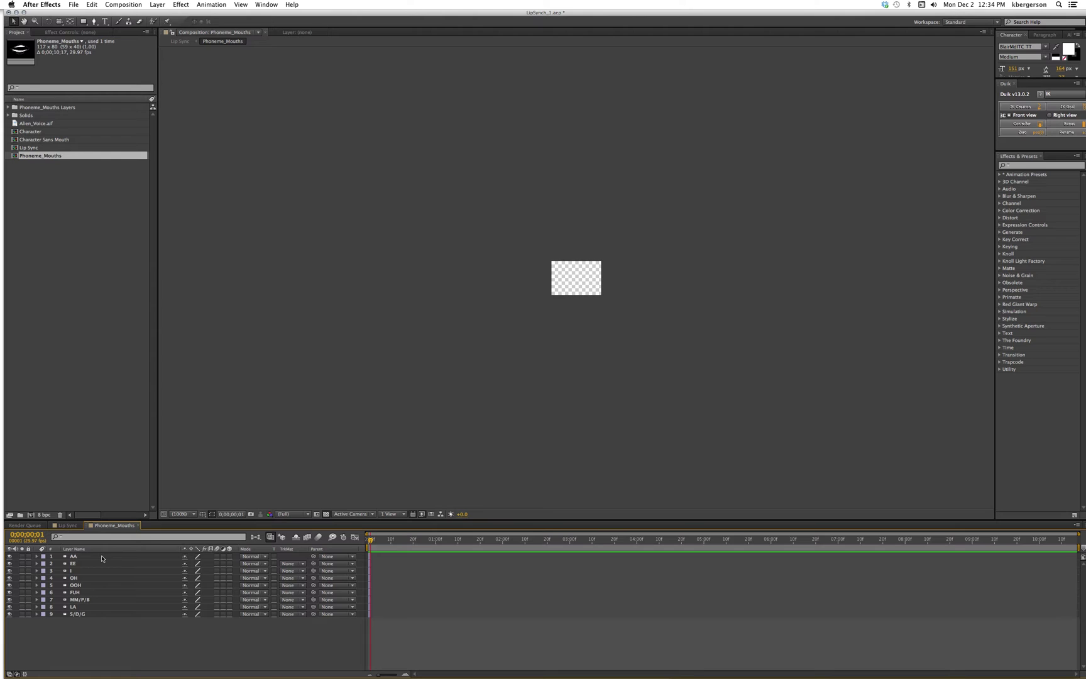
# - Change the Phoneme_Mouths duration from 0;00;10;17 to 0;00;00;09 in Composition Settings
pyautogui.press('super+k')
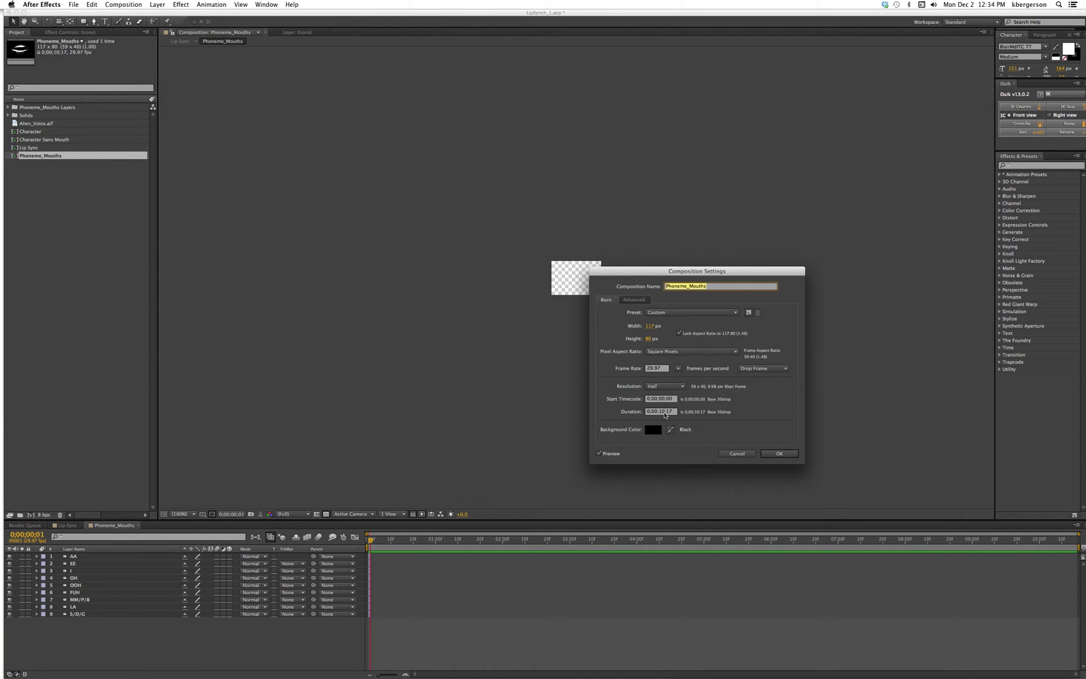
pyautogui.doubleClick(662, 413)
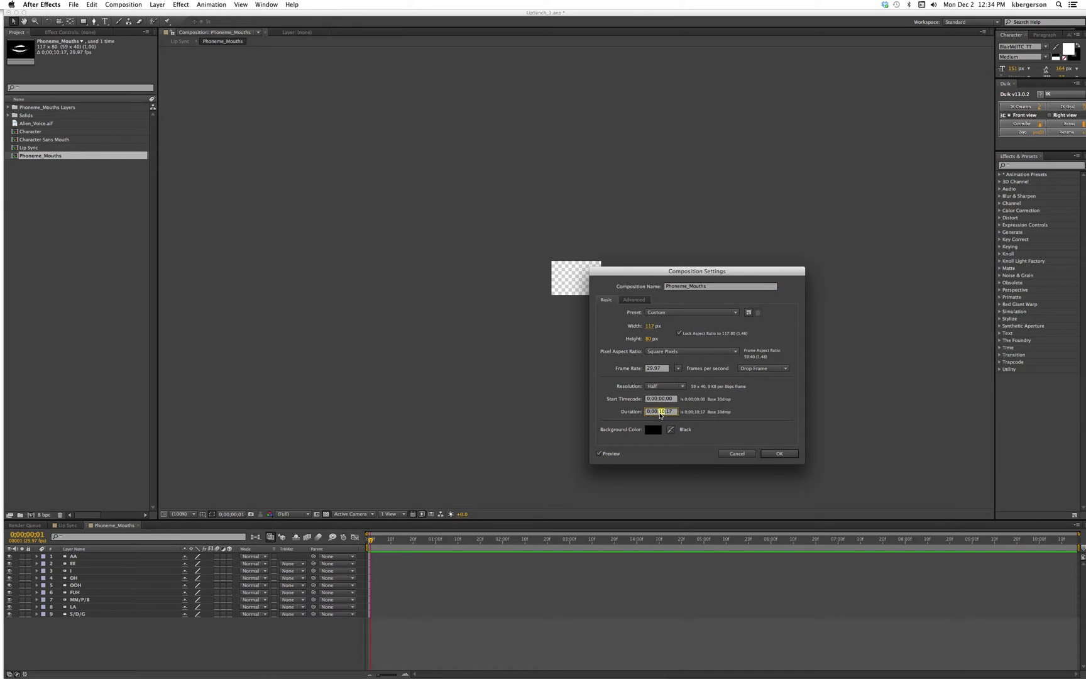
pyautogui.write('00')
pyautogui.doubleClick(669, 411)
pyautogui.write('09')
pyautogui.click(786, 454)
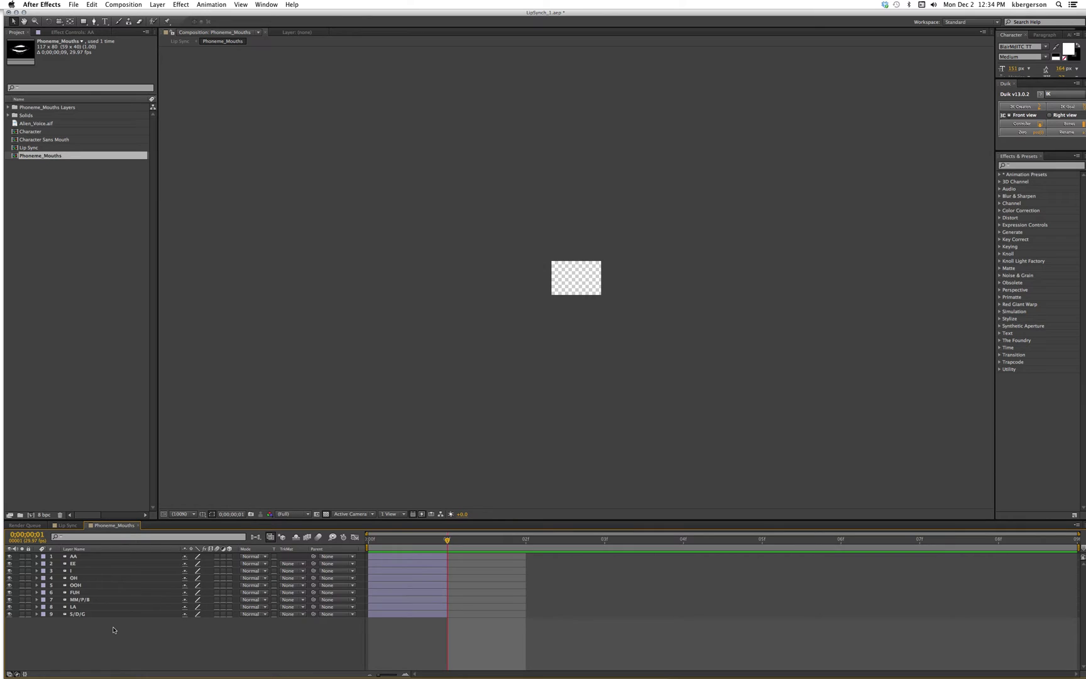
pyautogui.press('super+a')
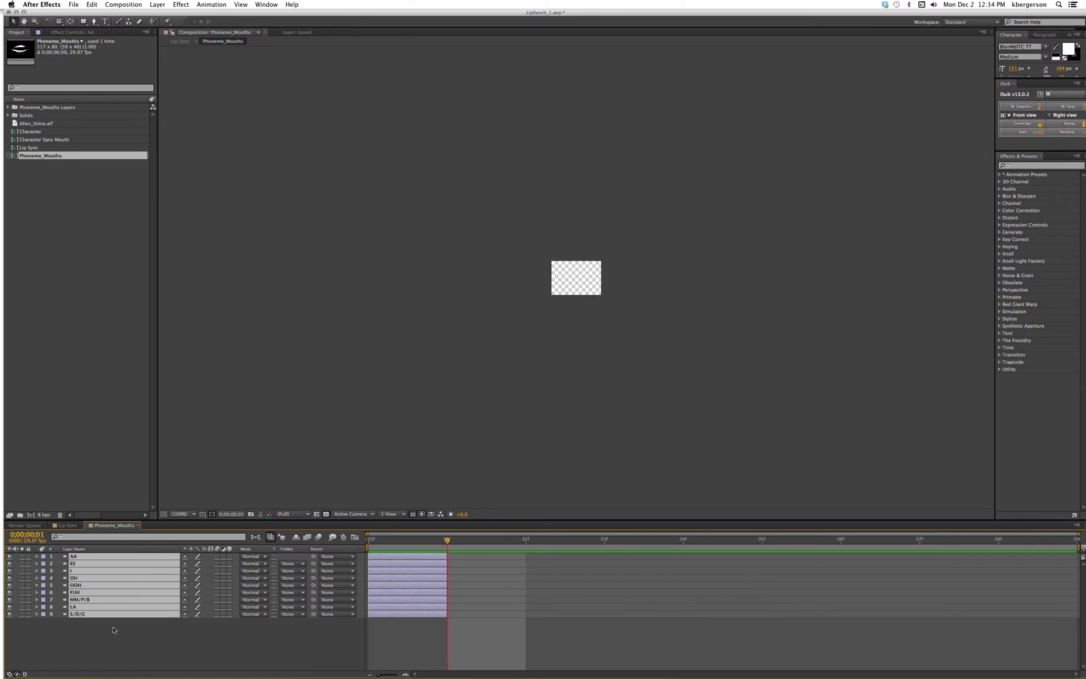
# - Apply Keyframe Assistant > Sequence Layers to the nine mouth layers with Overlap off
pyautogui.click(219, 5)
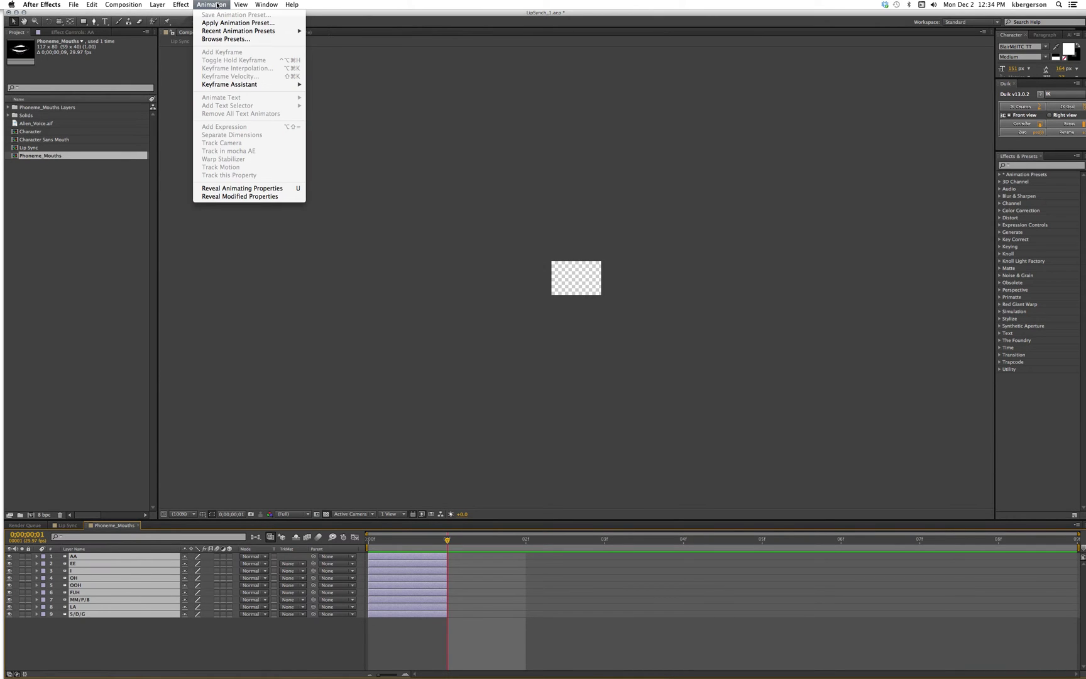
pyautogui.moveTo(233, 86)
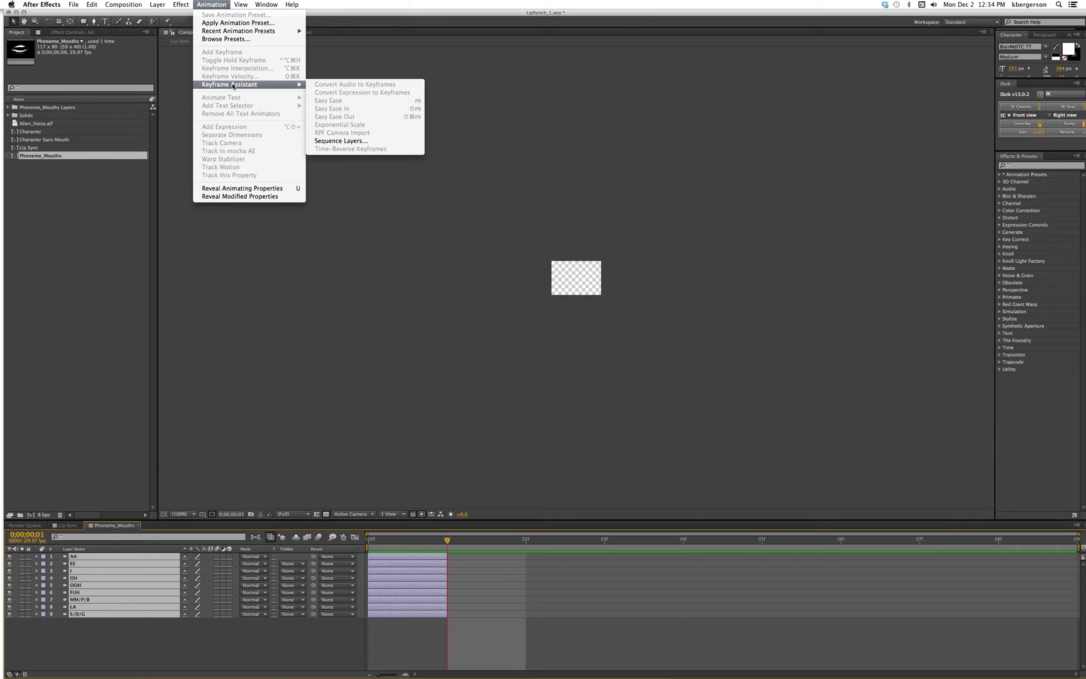
pyautogui.click(341, 141)
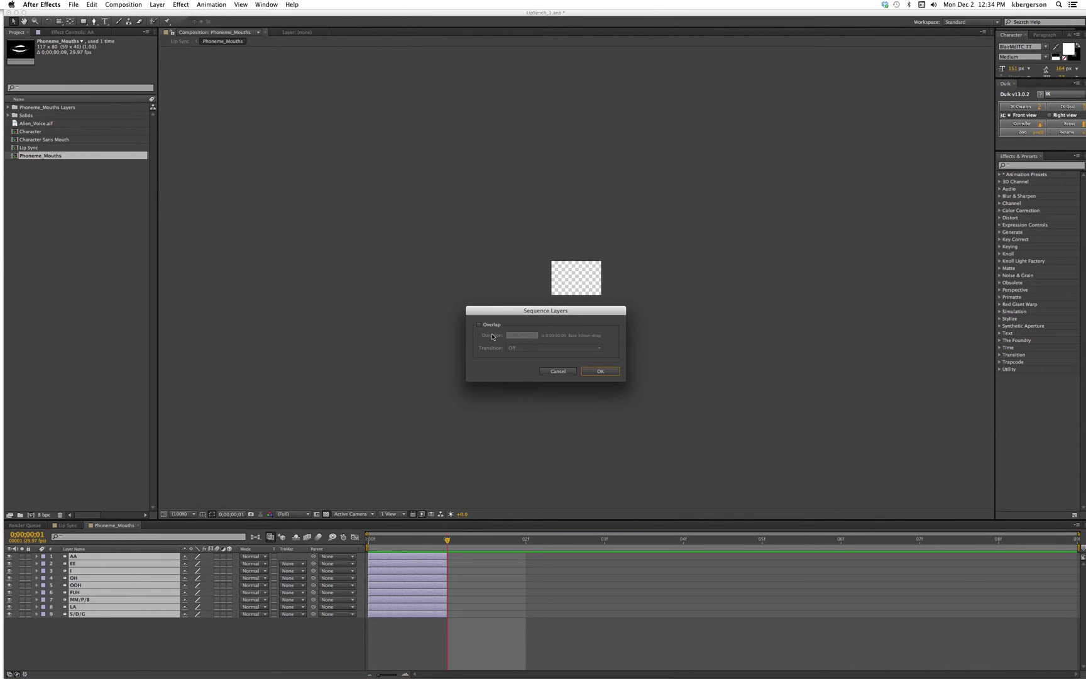
pyautogui.click(606, 372)
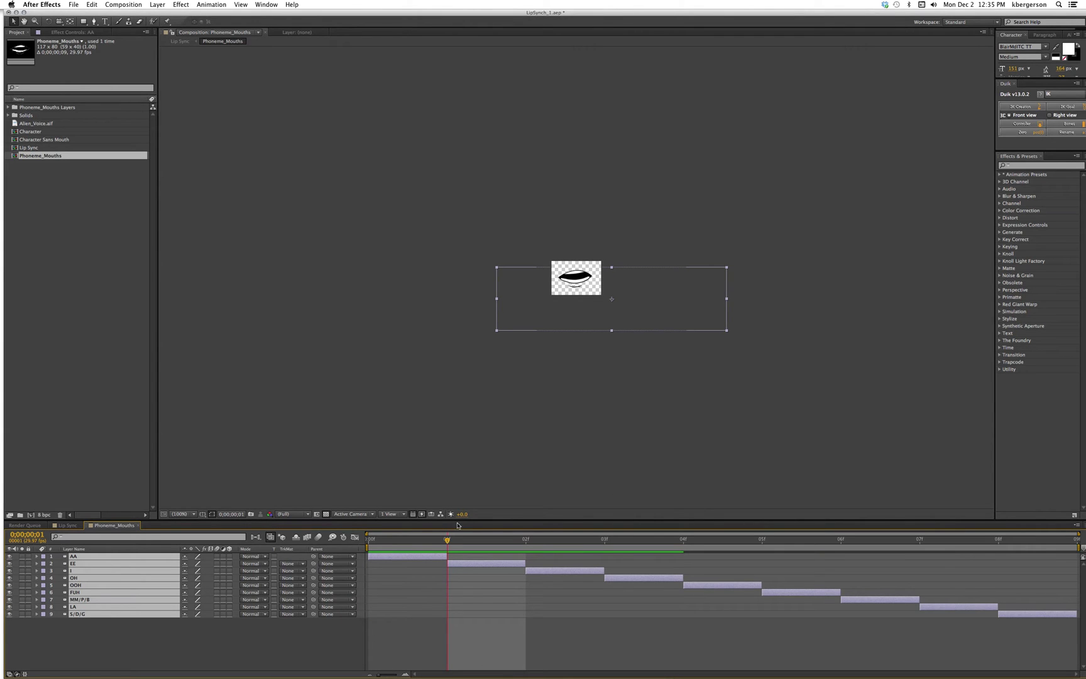
# - Scrub the 9-frame Phoneme_Mouths timeline to check each mouth shape, then return to Lip Sync
pyautogui.click(434, 554)
pyautogui.moveTo(482, 551); pyautogui.dragTo(915, 550)
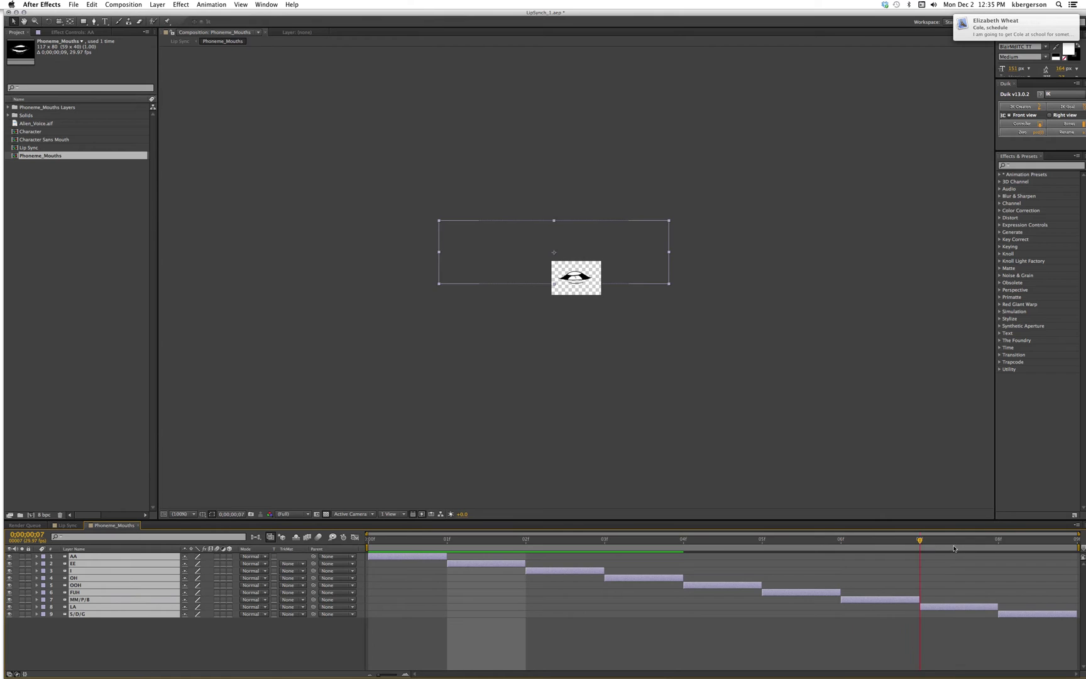
pyautogui.moveTo(1002, 552); pyautogui.dragTo(357, 544)
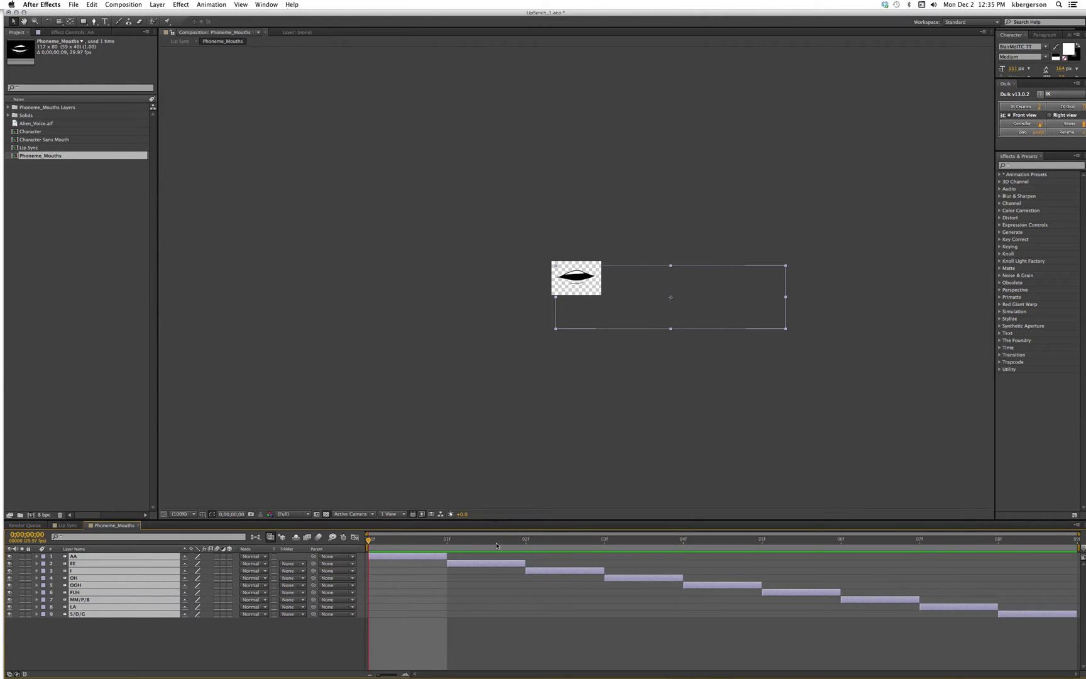
pyautogui.click(68, 526)
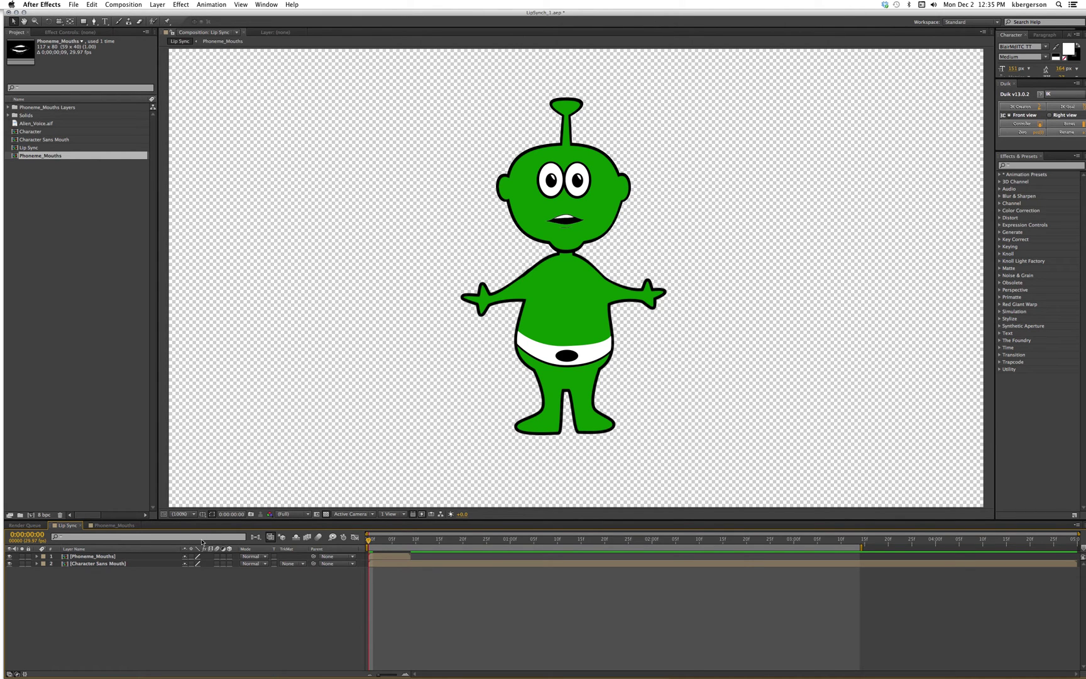
# - Enable time remapping on the Phoneme_Mouths layer in Lip Sync via Layer > Time
pyautogui.click(134, 557)
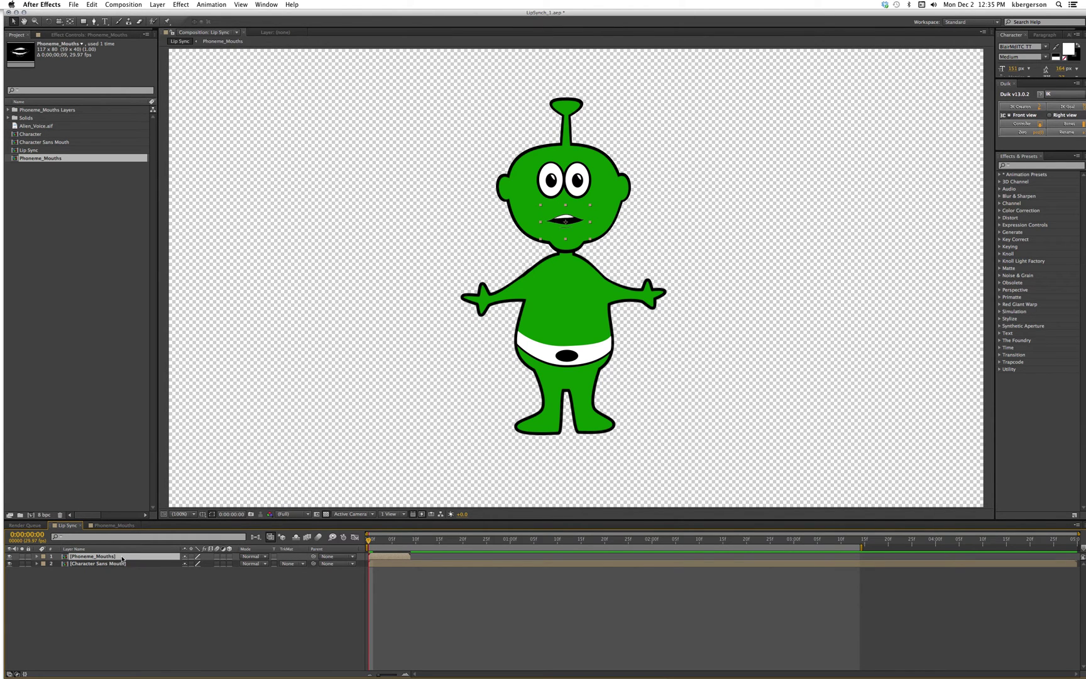
pyautogui.click(157, 5)
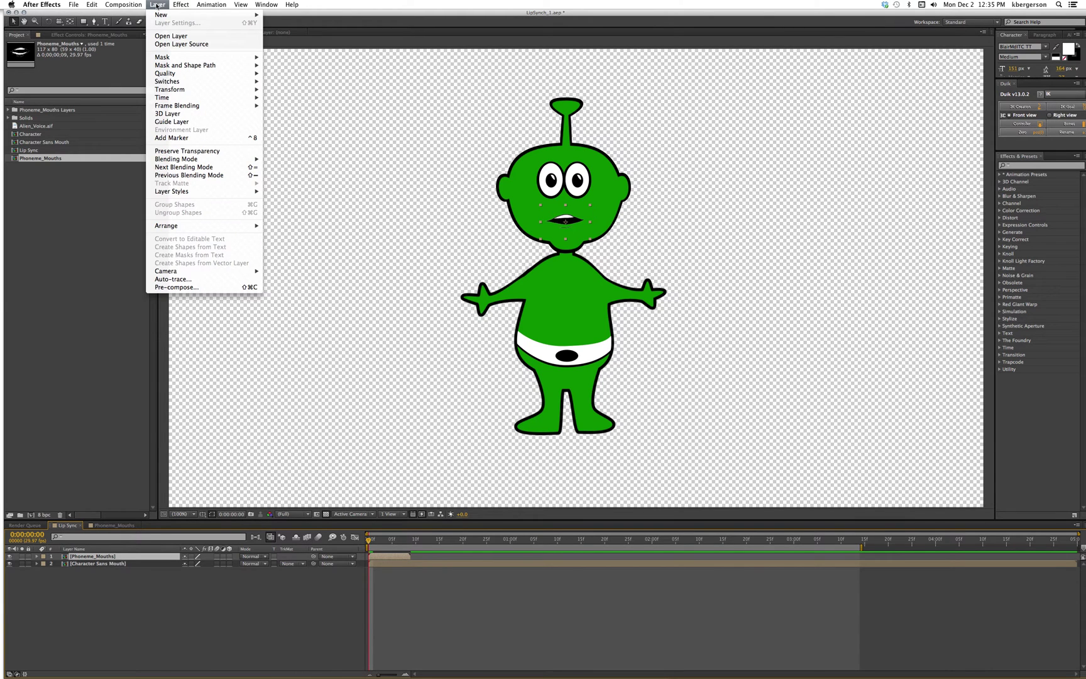
pyautogui.moveTo(208, 97)
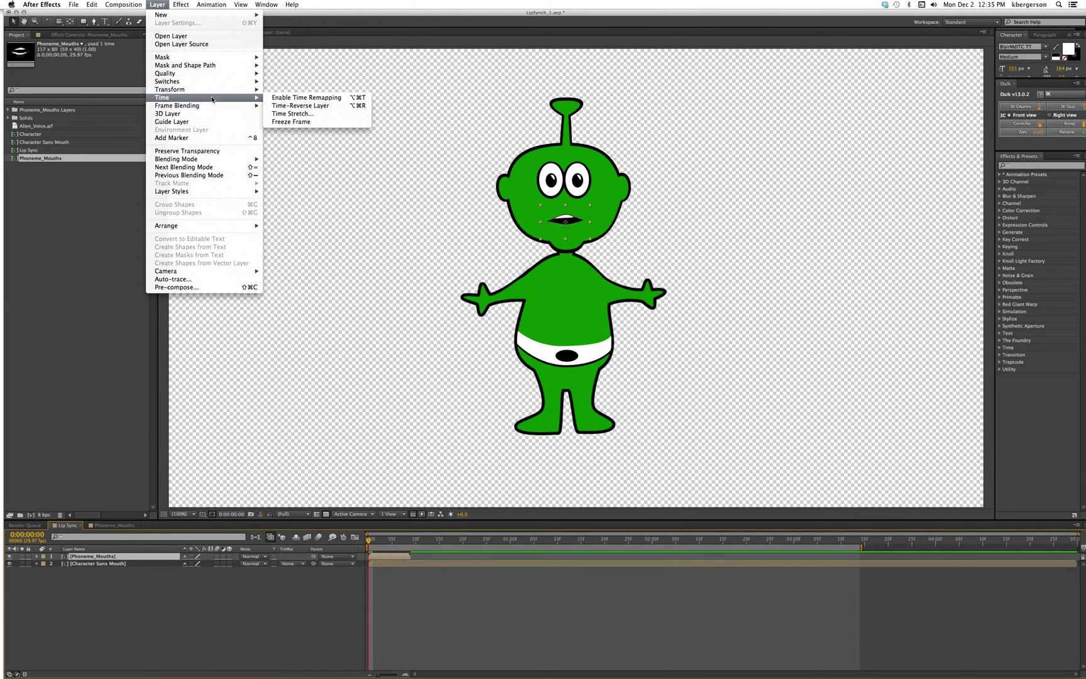
pyautogui.click(324, 98)
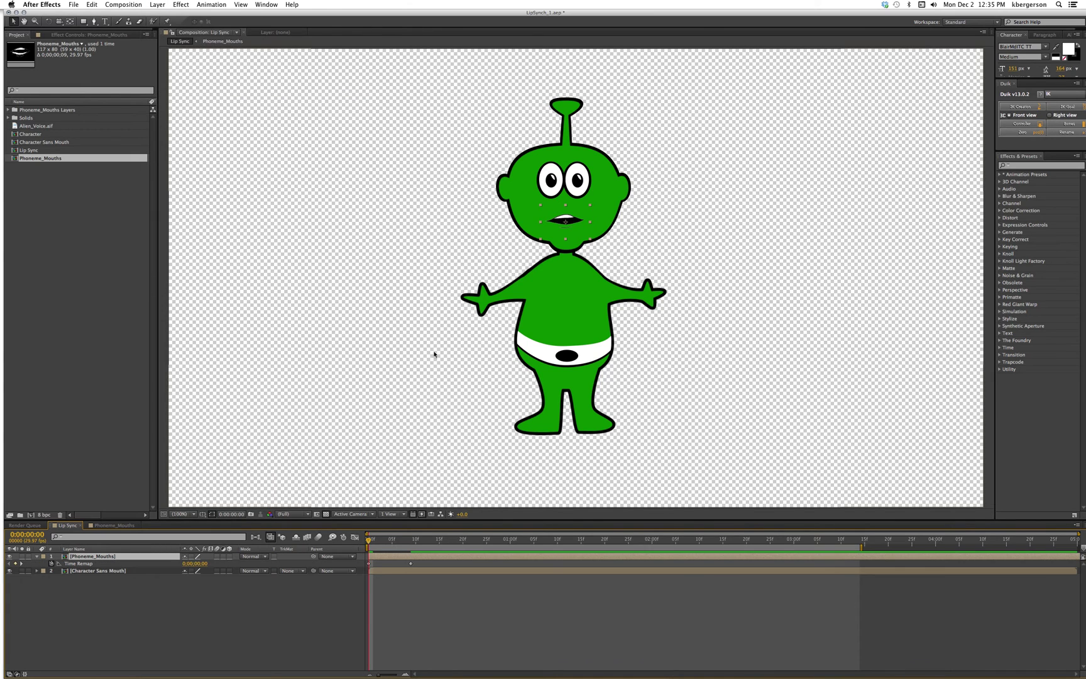
# - Move the last time remap keyframe to frame 9 and make the first keyframe a hold keyframe
pyautogui.click(412, 564)
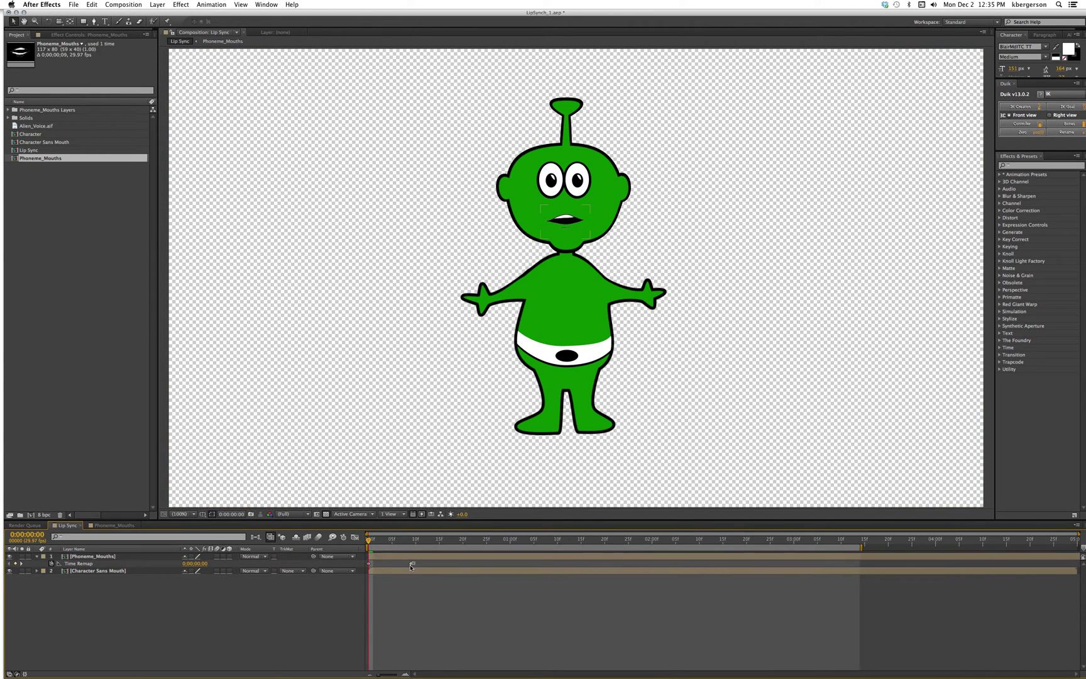
pyautogui.moveTo(410, 568); pyautogui.dragTo(411, 567)
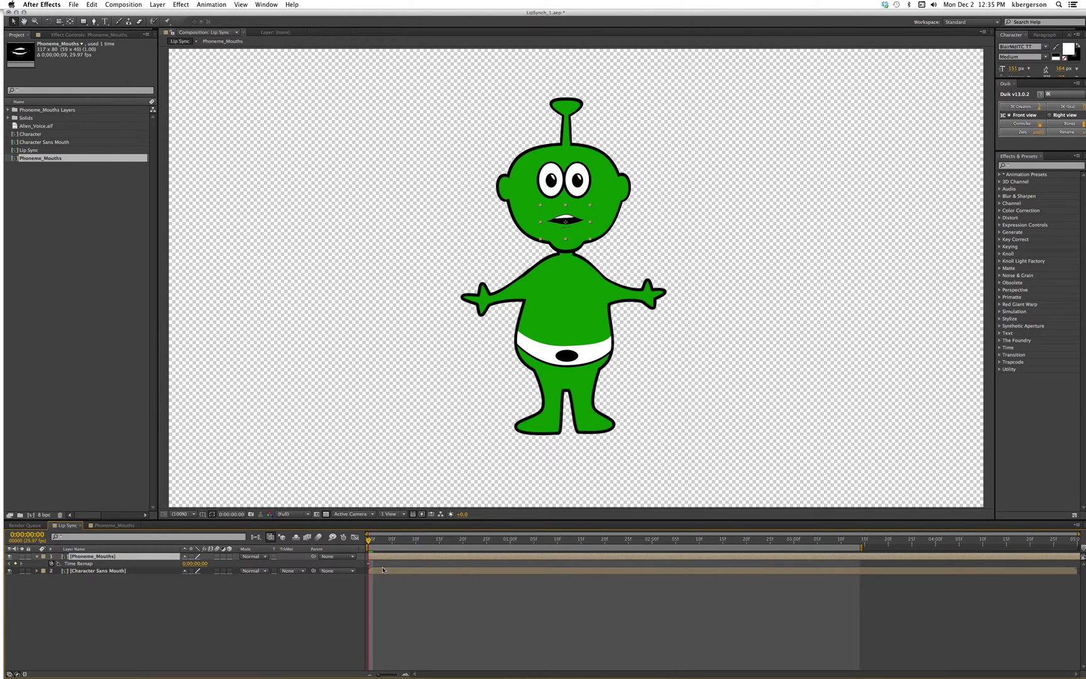
pyautogui.rightClick(369, 565)
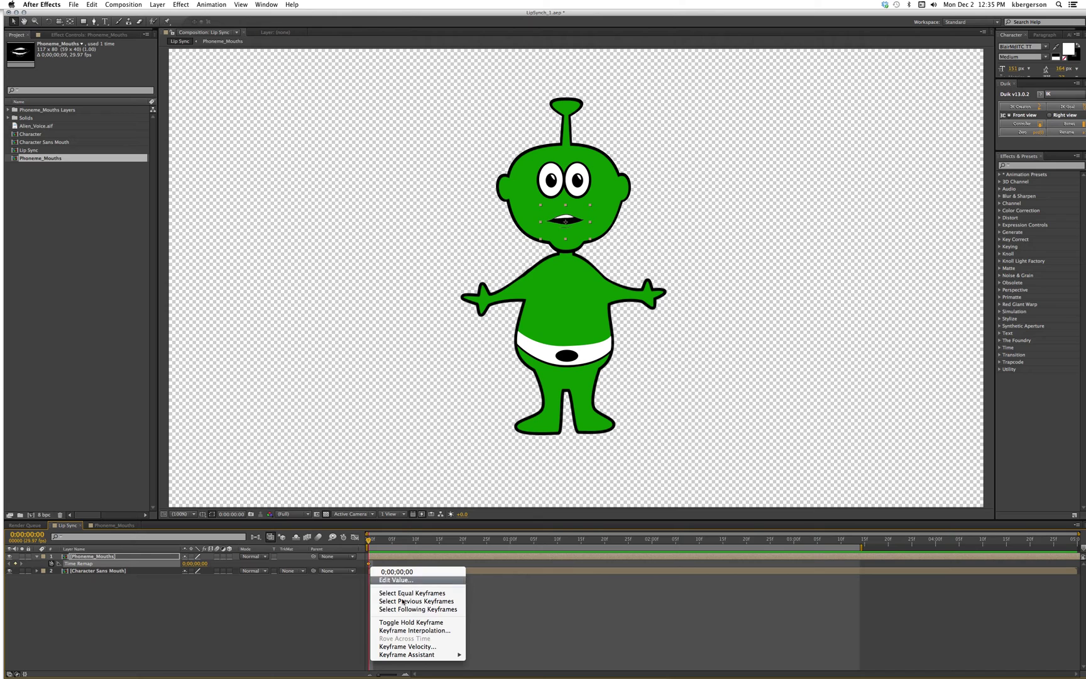
pyautogui.click(423, 624)
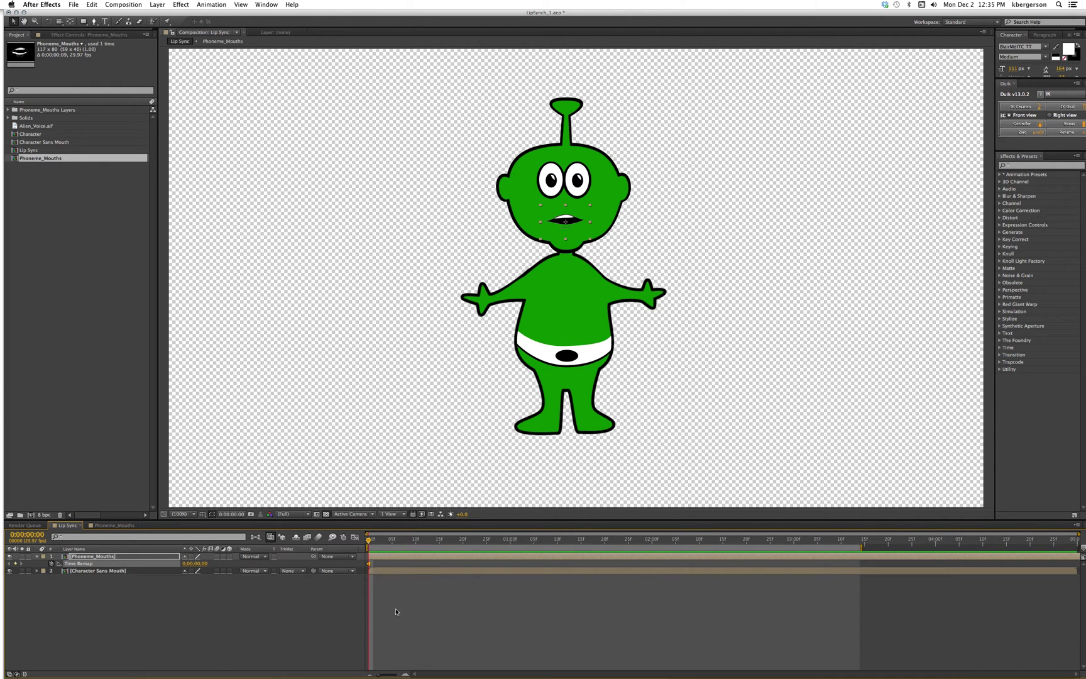
pyautogui.click(112, 596)
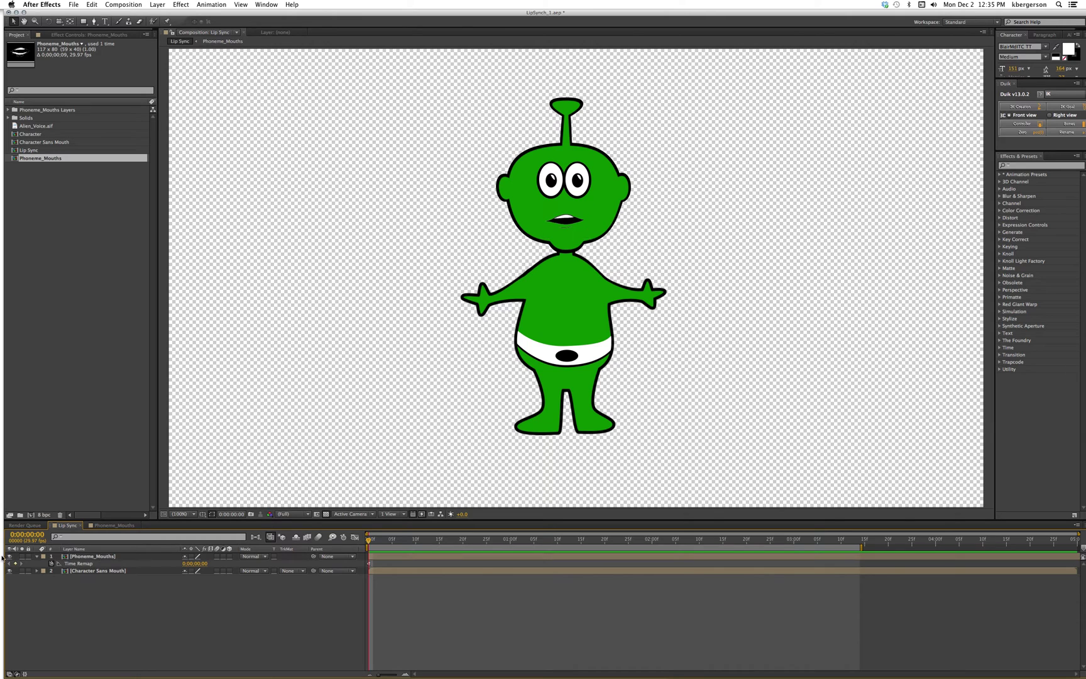
pyautogui.click(36, 557)
pyautogui.click(81, 557)
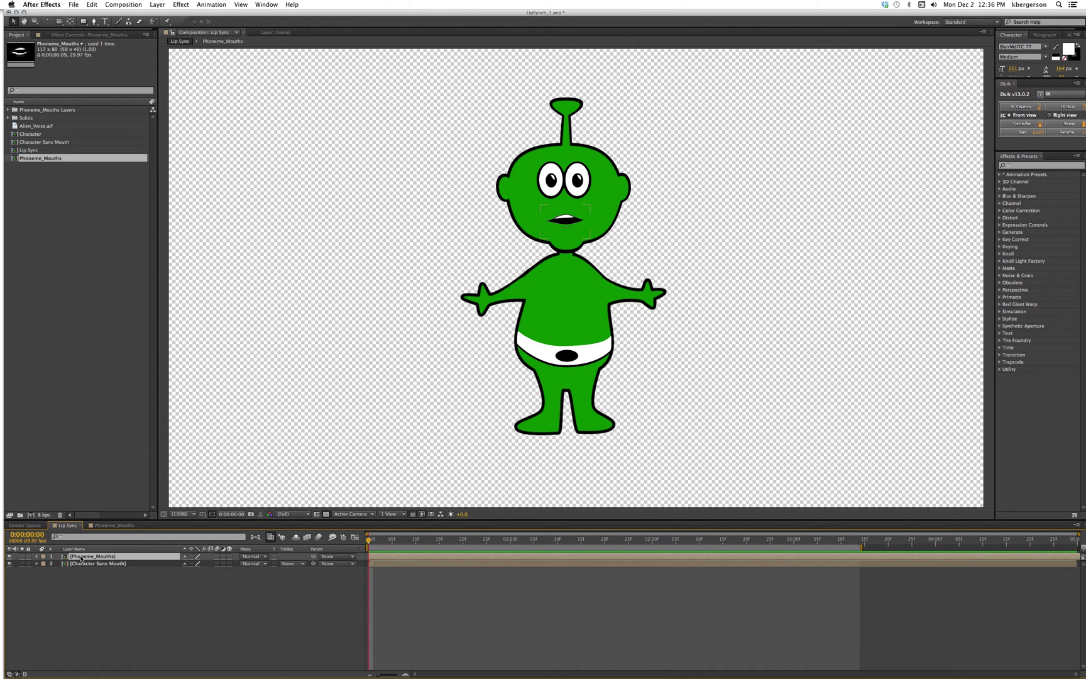
pyautogui.click(163, 589)
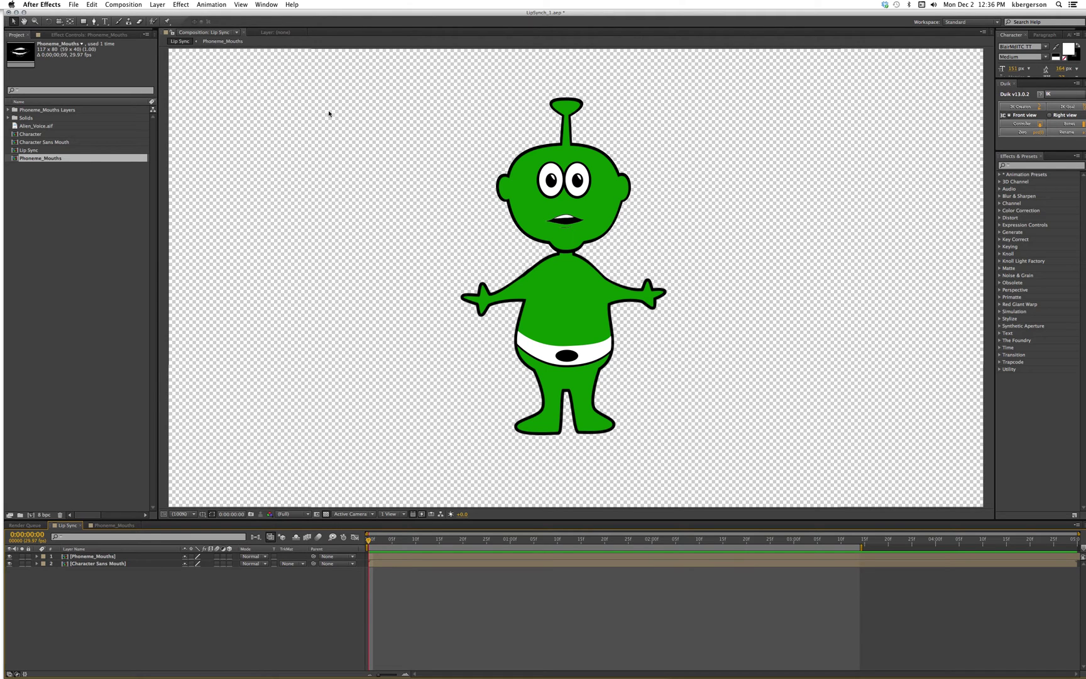
# - Add a Null Object and position it just above the alien's antenna
pyautogui.click(159, 5)
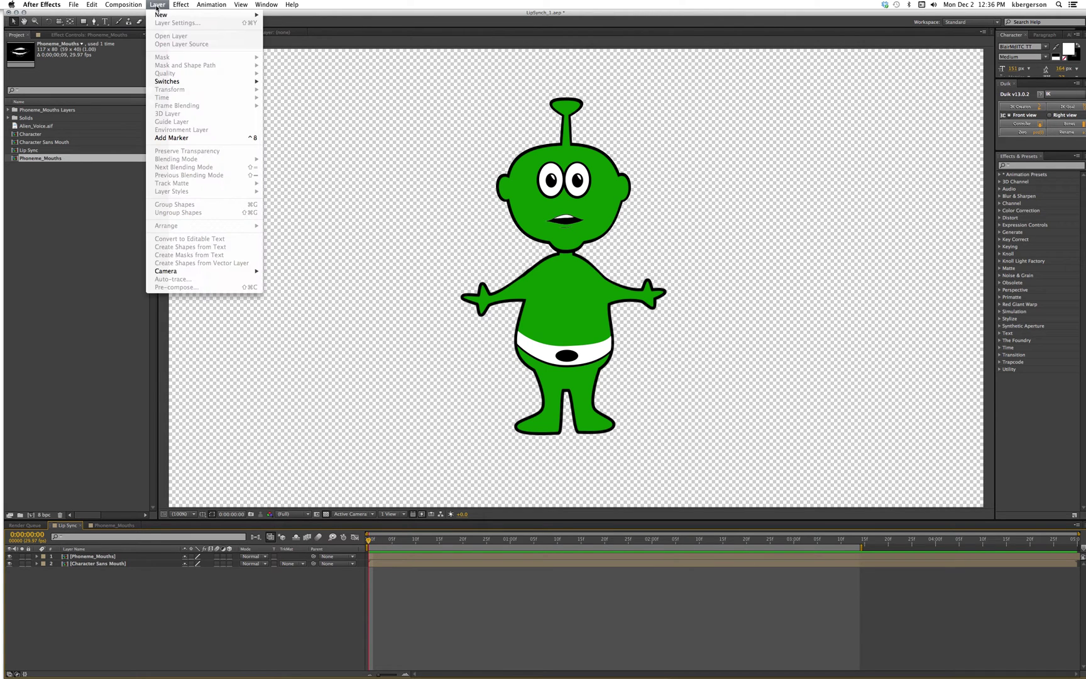
pyautogui.moveTo(166, 15)
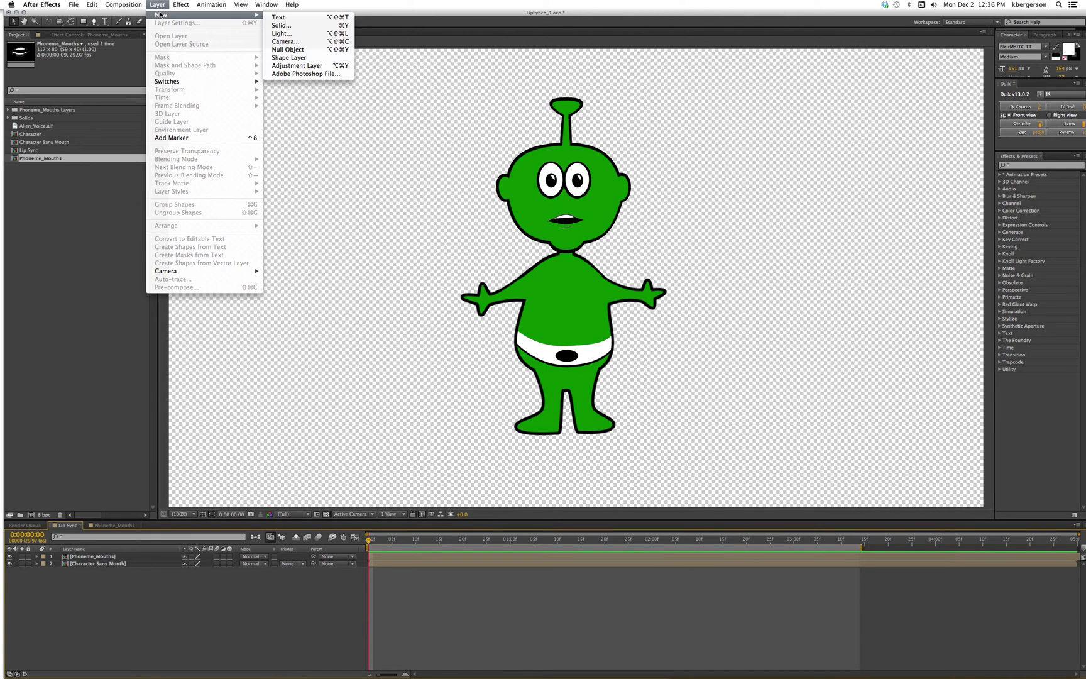
pyautogui.click(312, 50)
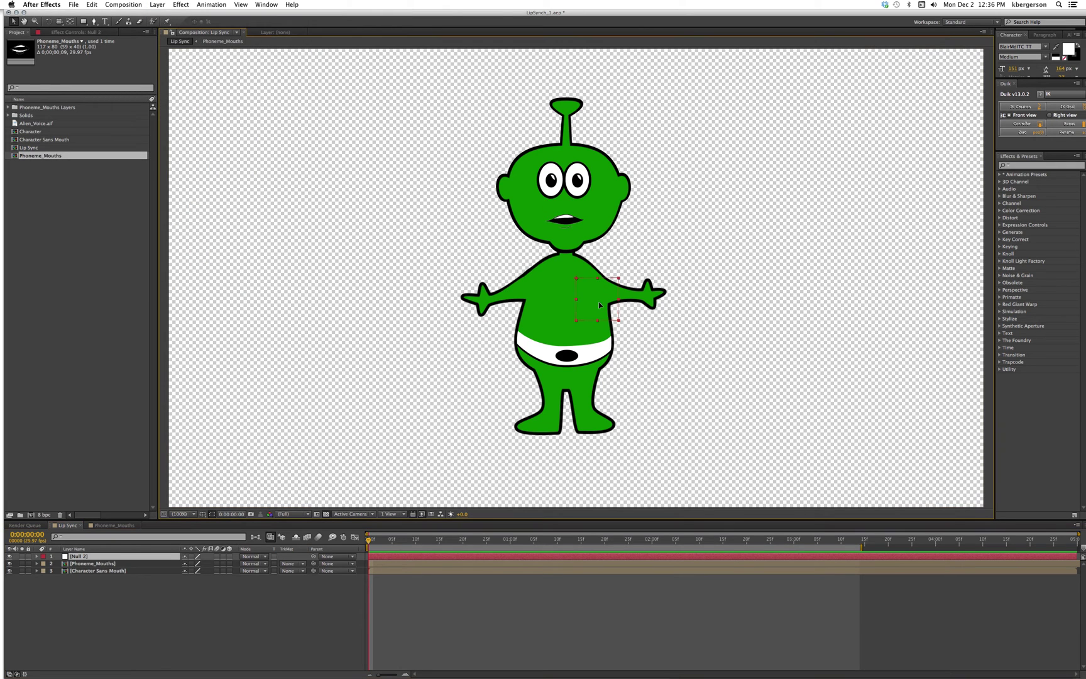
pyautogui.moveTo(616, 311); pyautogui.dragTo(588, 82)
pyautogui.moveTo(587, 82); pyautogui.dragTo(587, 80)
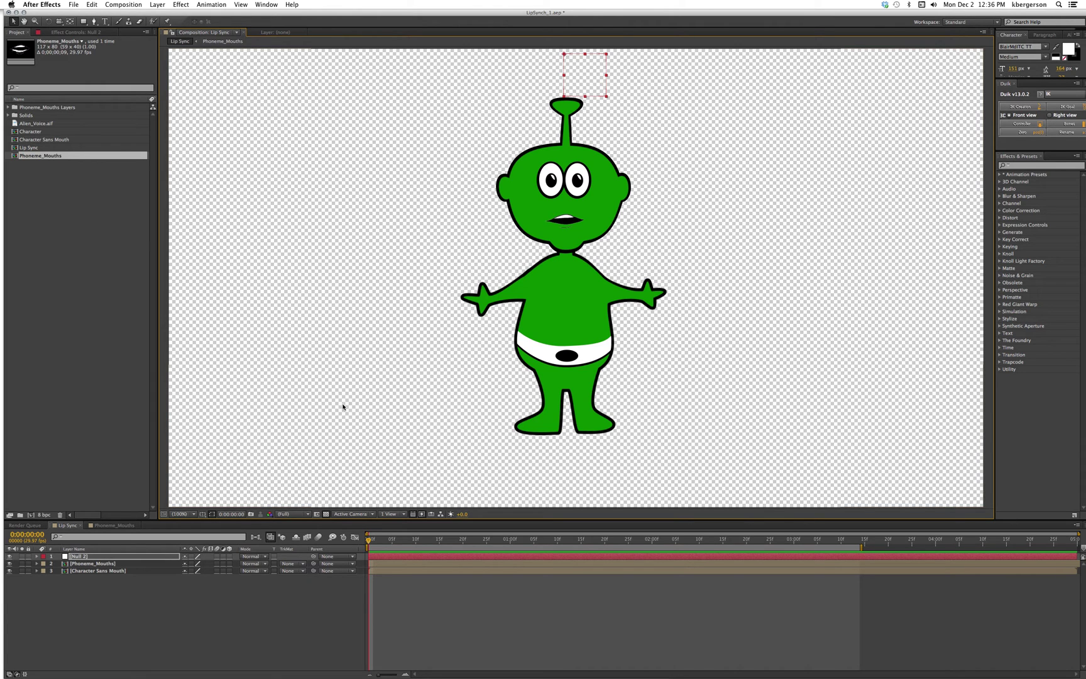
# - Rename the null layer to 'LipSynch Mouths'
pyautogui.click(129, 559)
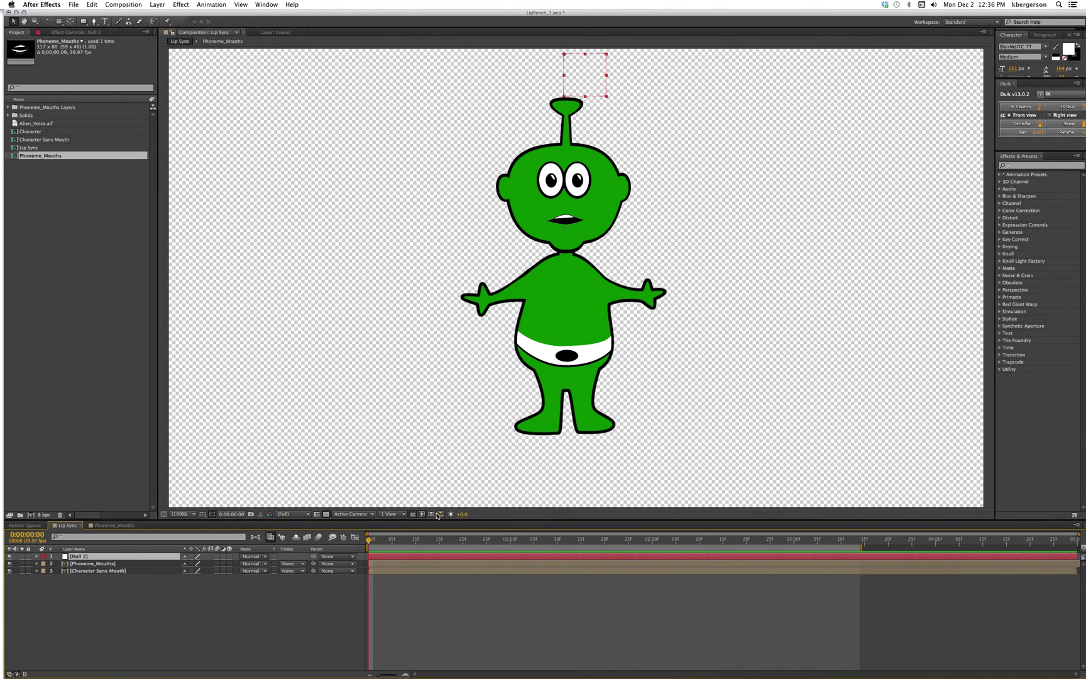
pyautogui.press('Return')
pyautogui.write('LipS')
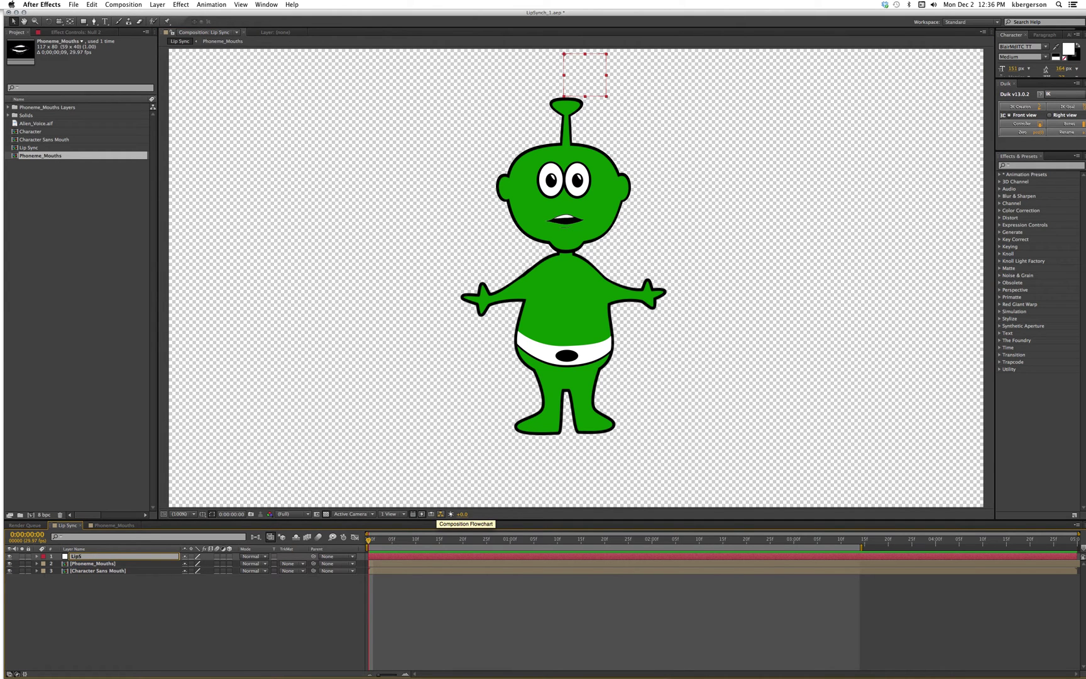
pyautogui.write('ynch Mouths')
pyautogui.press('Return')
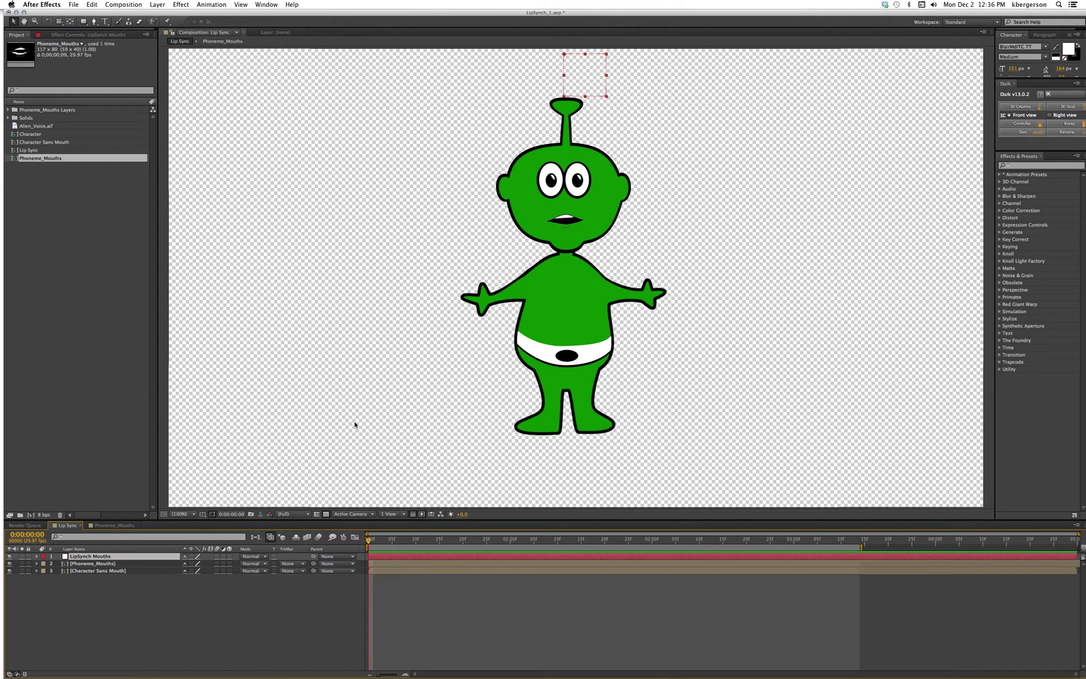
pyautogui.click(111, 564)
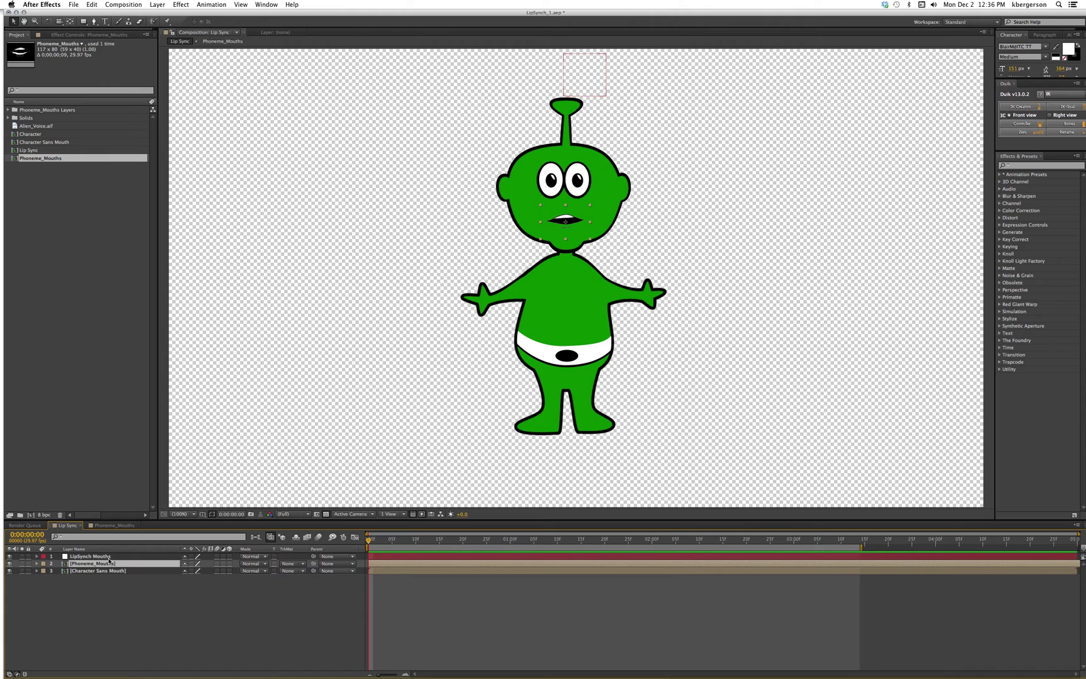
# - Reveal LipSynch Mouths' Rotation and Phoneme_Mouths' Time Remap properties
pyautogui.click(109, 557)
pyautogui.press('r')
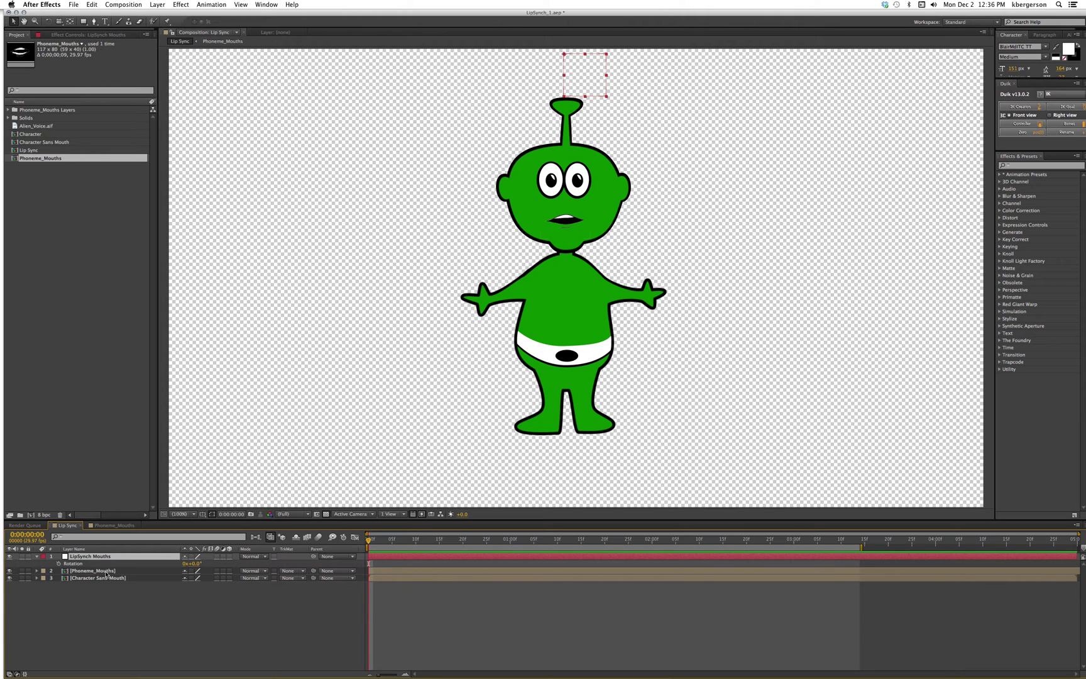
pyautogui.click(81, 571)
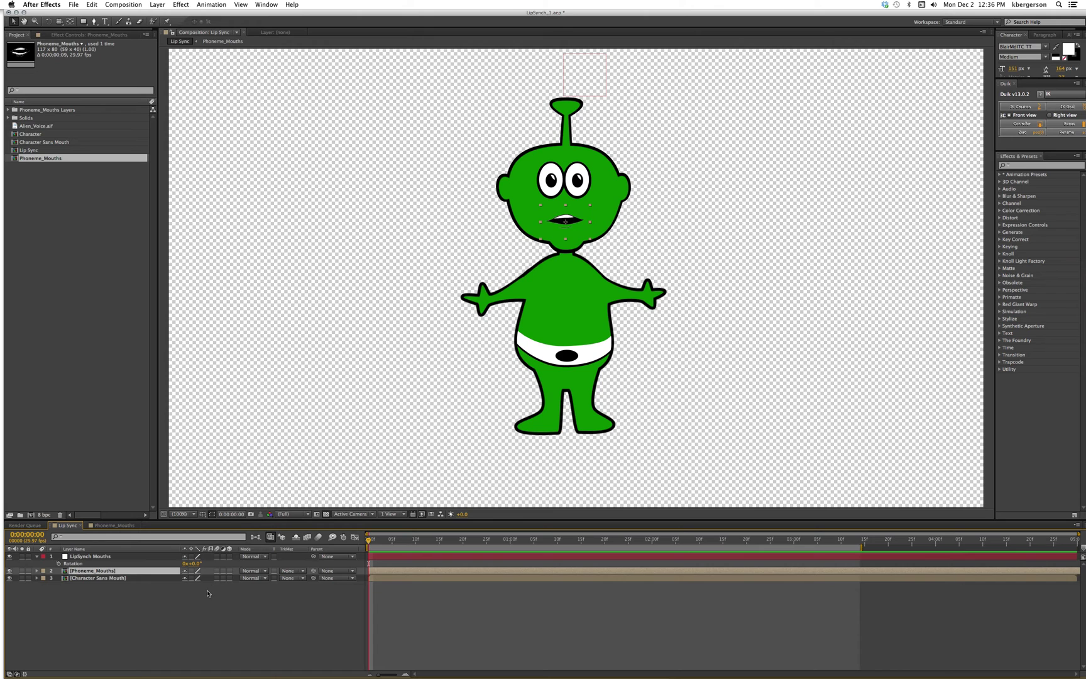
pyautogui.press('super+alt+t')
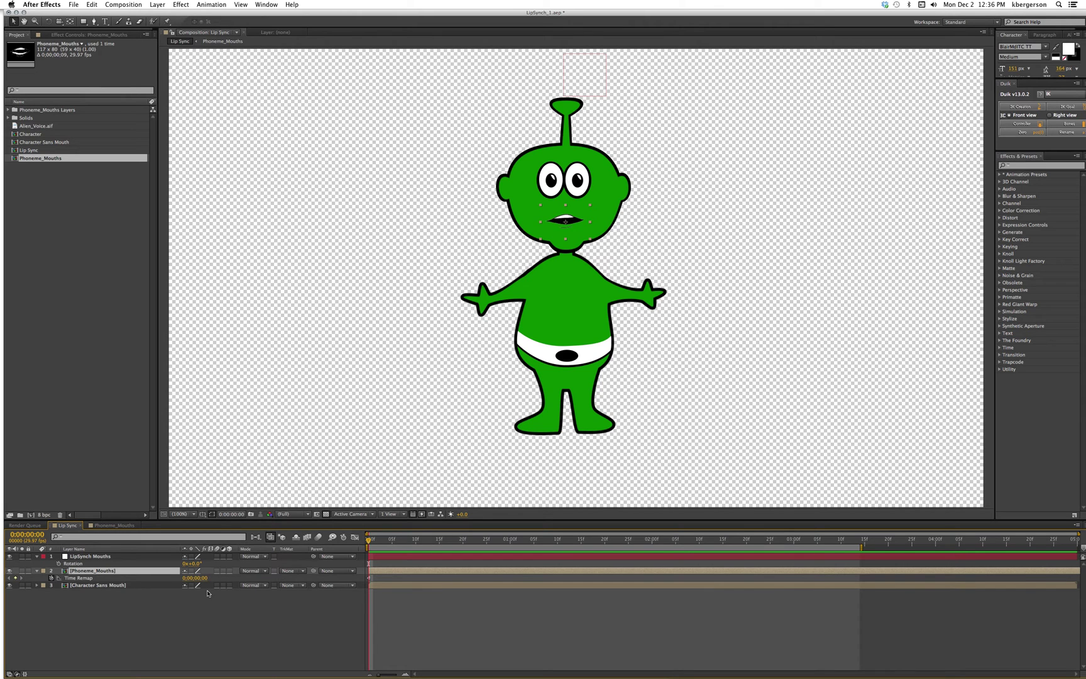
# - Link Time Remap by expression to the null's rotation divided by 29.97, then test with 9° rotation
pyautogui.keyDown('alt'); pyautogui.click(51, 578); pyautogui.keyUp('alt')
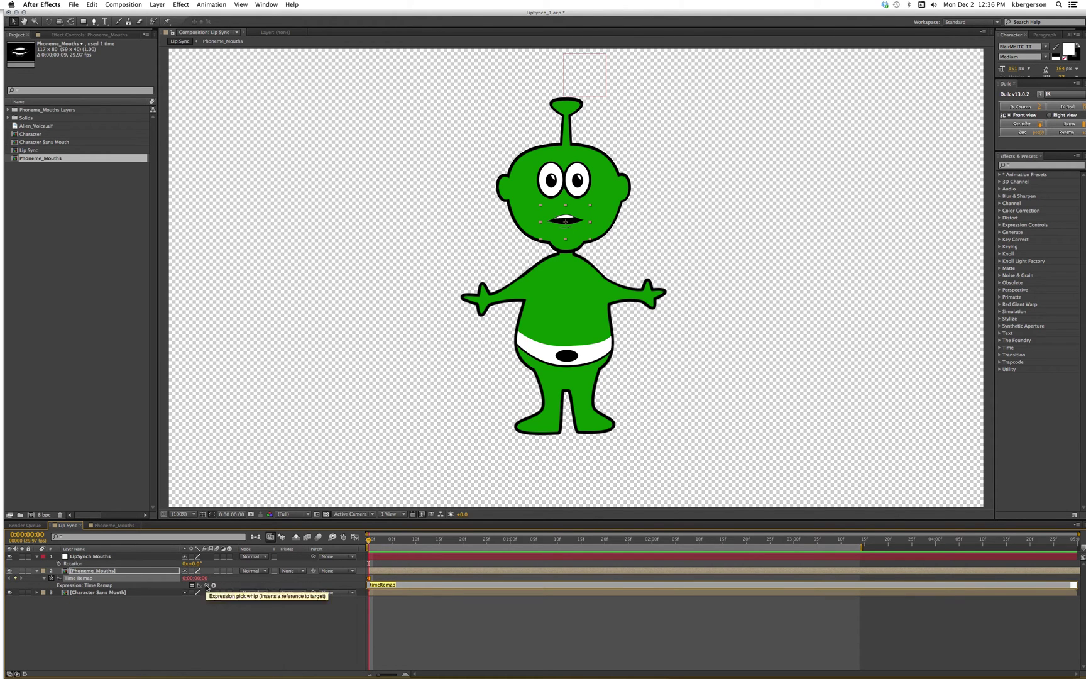
pyautogui.moveTo(207, 587); pyautogui.dragTo(68, 564)
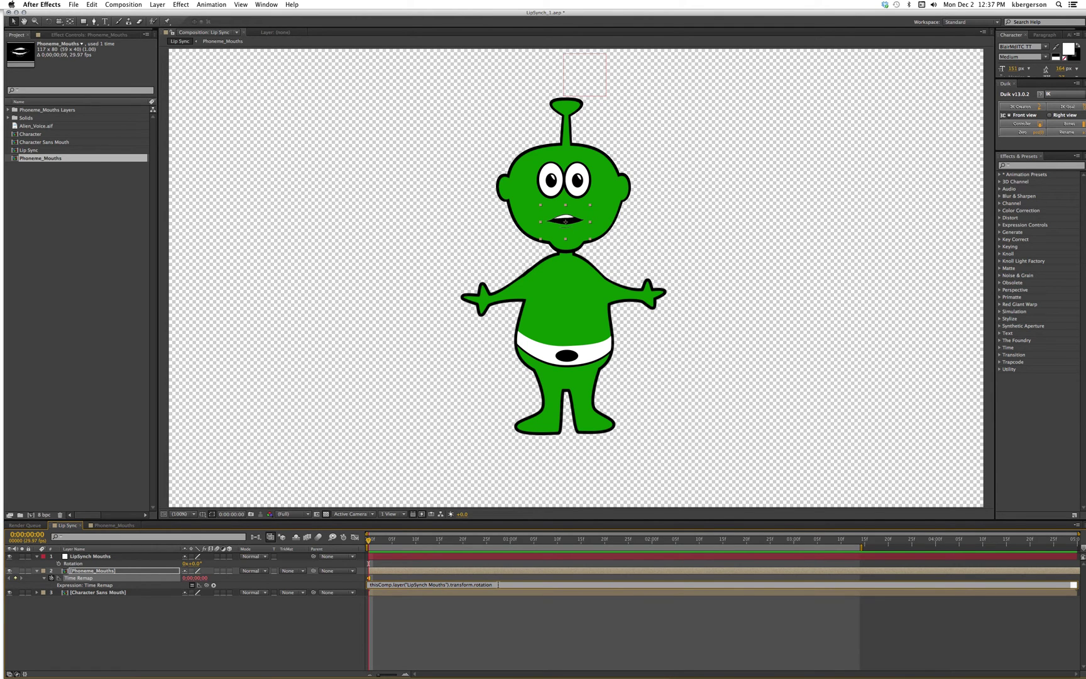
pyautogui.write('/')
pyautogui.write('29.97')
pyautogui.click(497, 597)
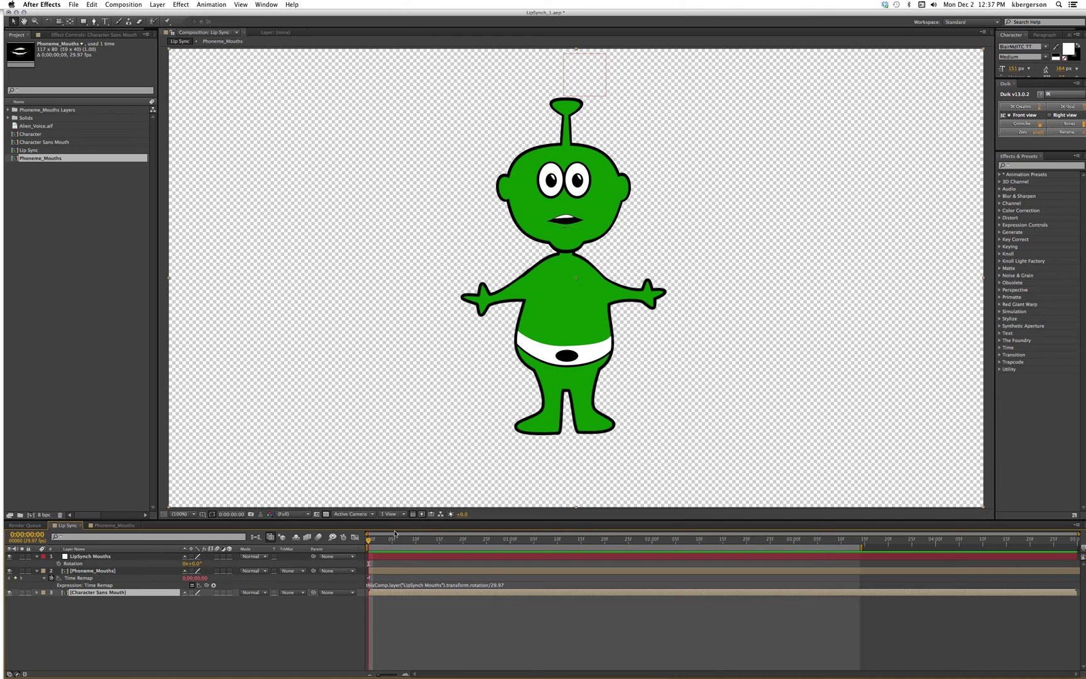
pyautogui.moveTo(192, 563); pyautogui.dragTo(192, 563)
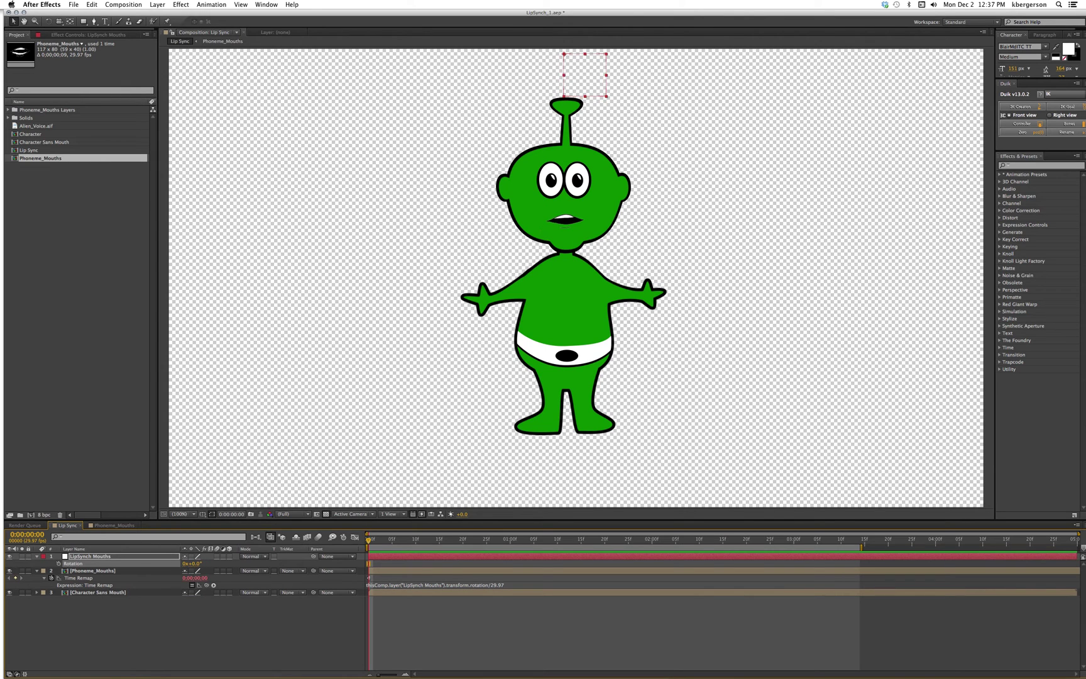
# - Apply an Expression Controls Slider Control to the LipSynch Mouths layer
pyautogui.click(103, 558)
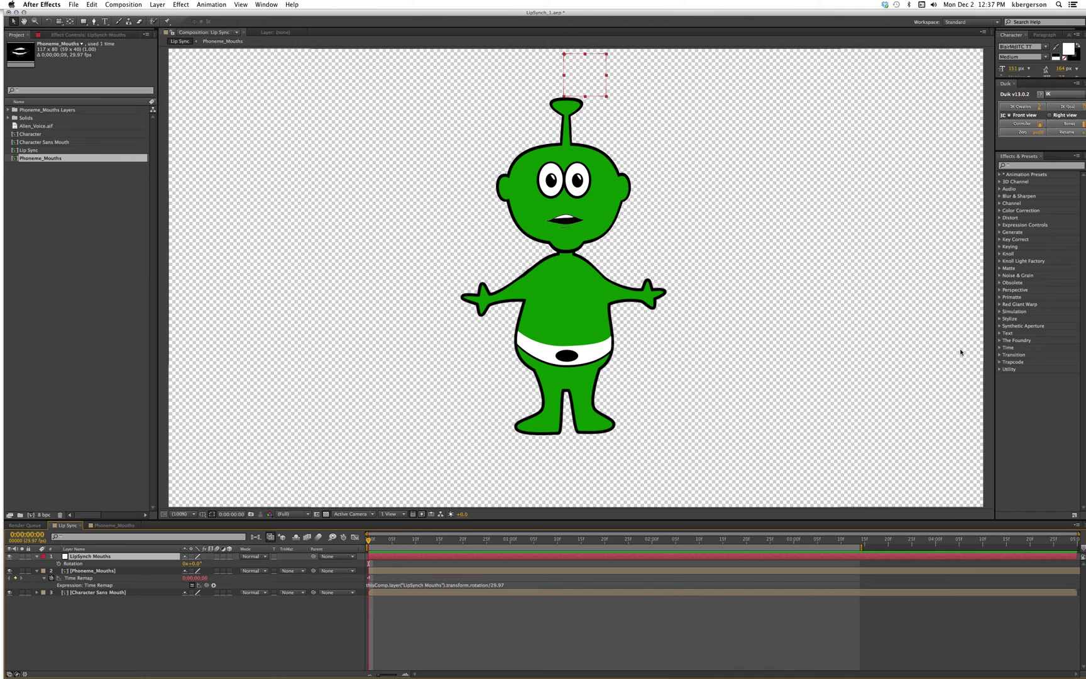
pyautogui.click(1000, 225)
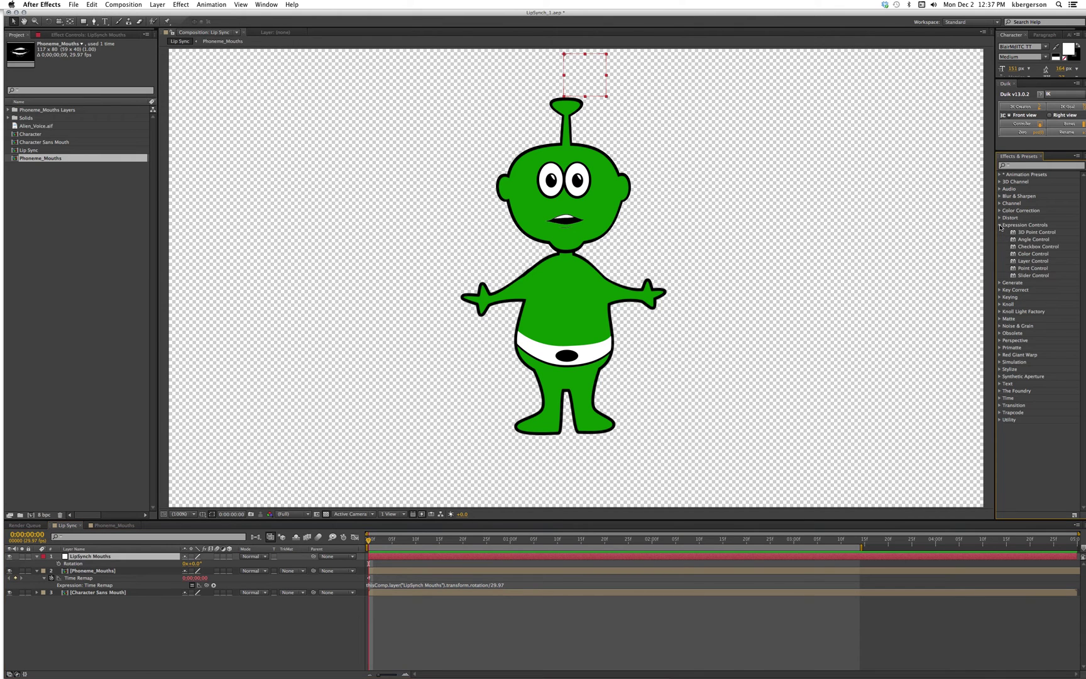
pyautogui.click(1010, 277)
pyautogui.moveTo(1010, 278); pyautogui.dragTo(389, 559)
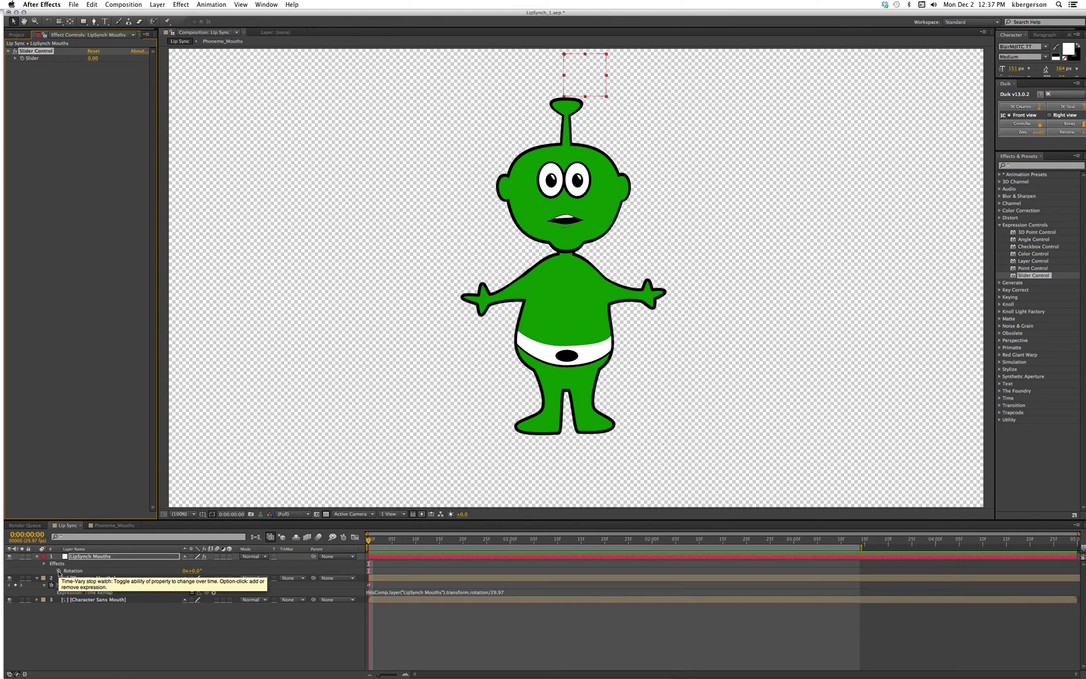
# - Add a Rotation expression pick-whipped to effect("Slider Control")("Slider")
pyautogui.keyDown('alt'); pyautogui.click(58, 573); pyautogui.keyUp('alt')
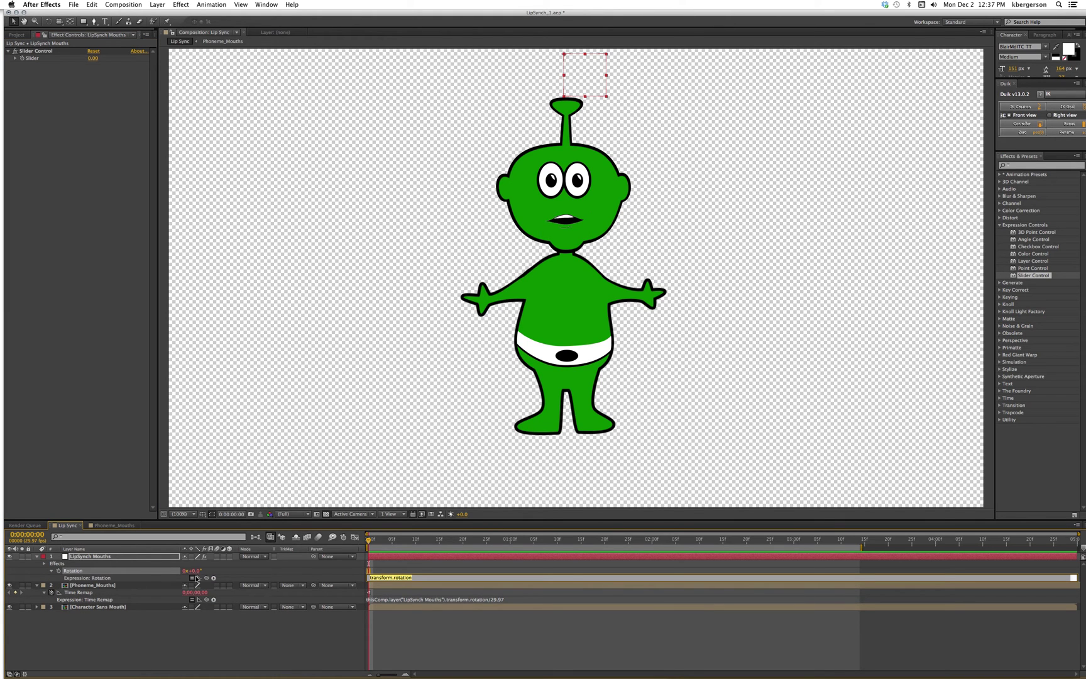
pyautogui.moveTo(206, 578); pyautogui.dragTo(31, 58)
pyautogui.click(96, 53)
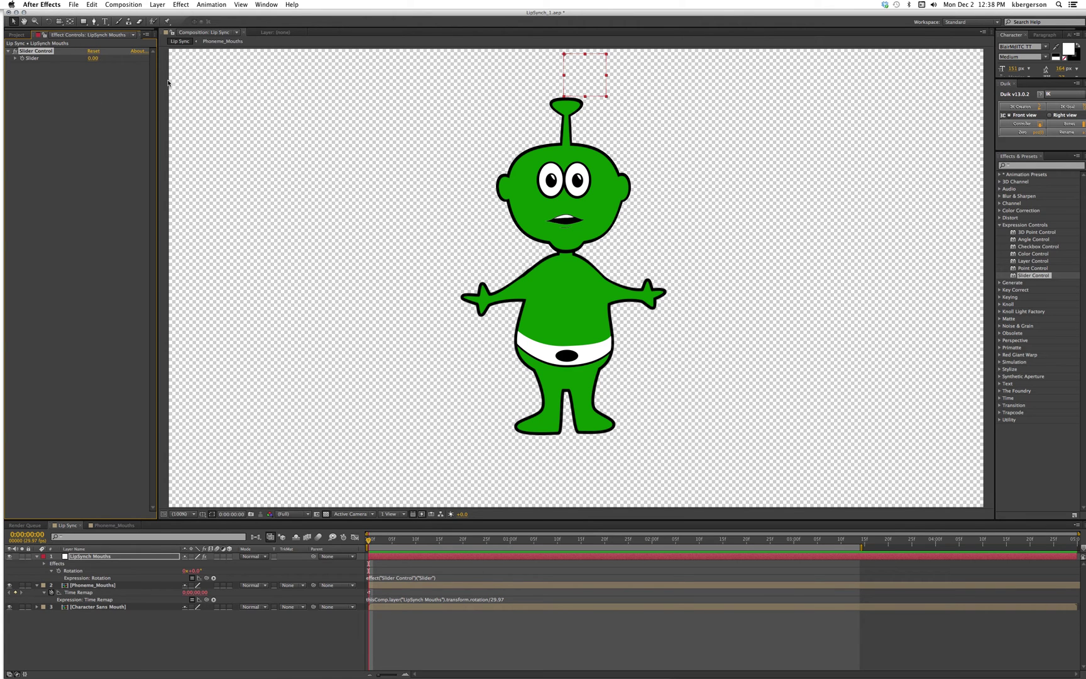
# - Set the Slider range to 0–8 via Edit Value, then drag it to test mouth swaps
pyautogui.click(88, 87)
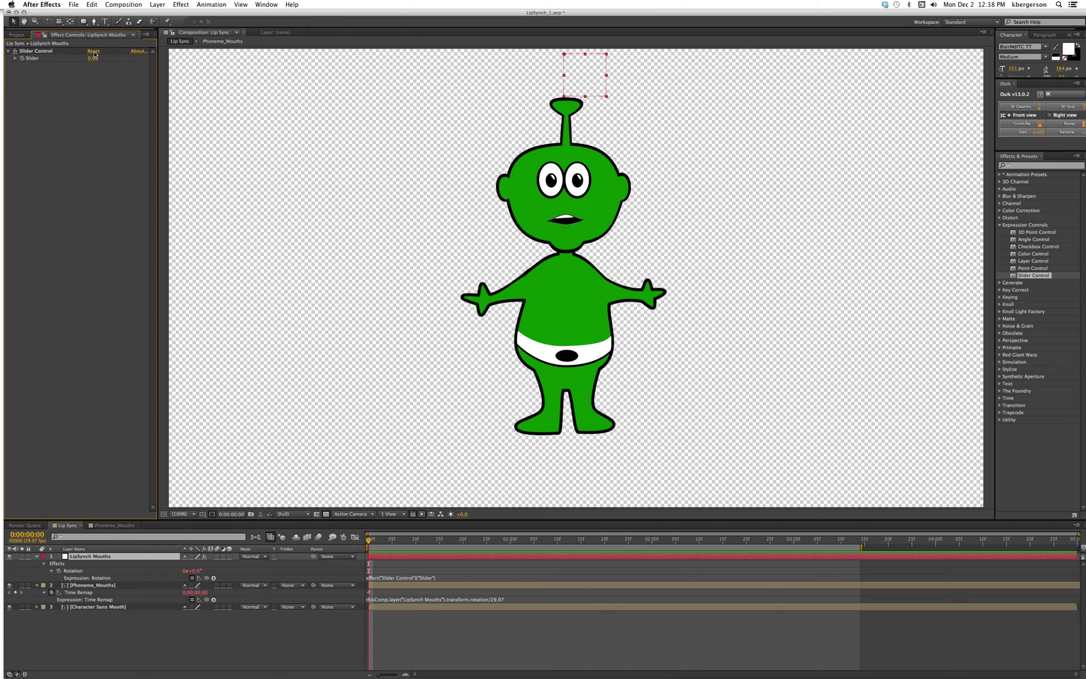
pyautogui.rightClick(93, 59)
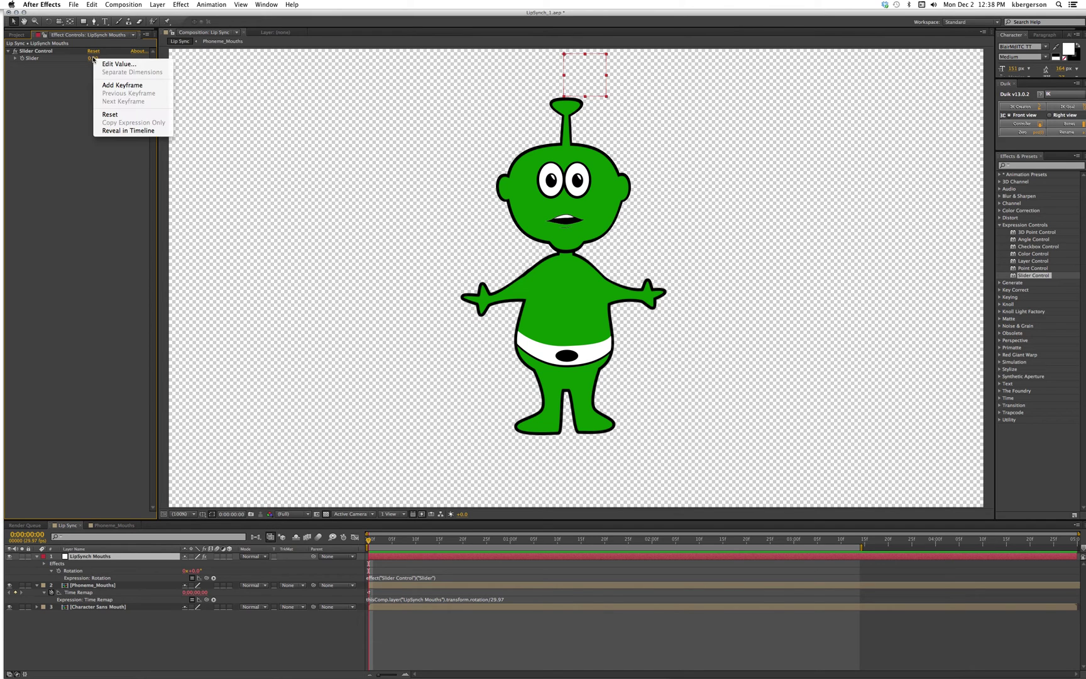
pyautogui.click(84, 63)
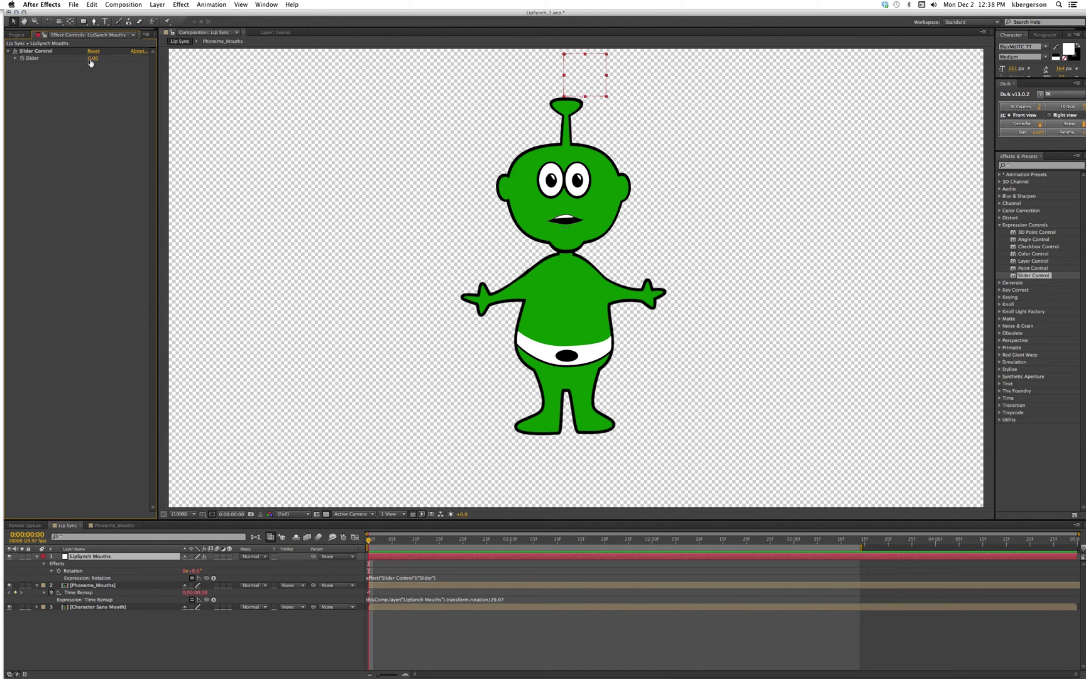
pyautogui.rightClick(93, 59)
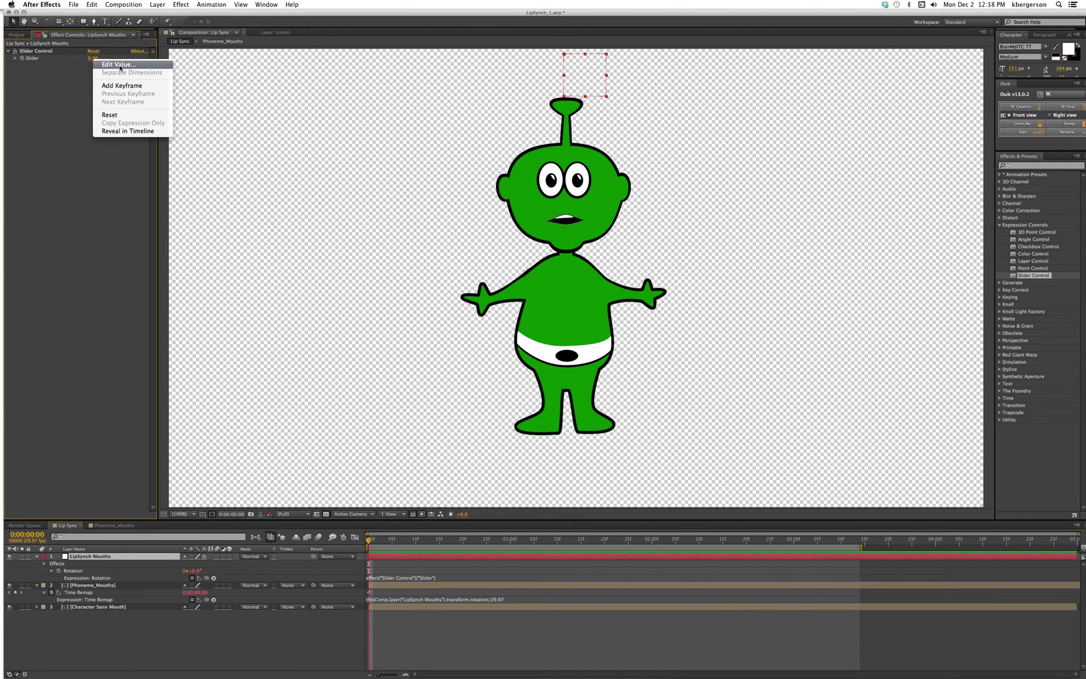
pyautogui.click(119, 64)
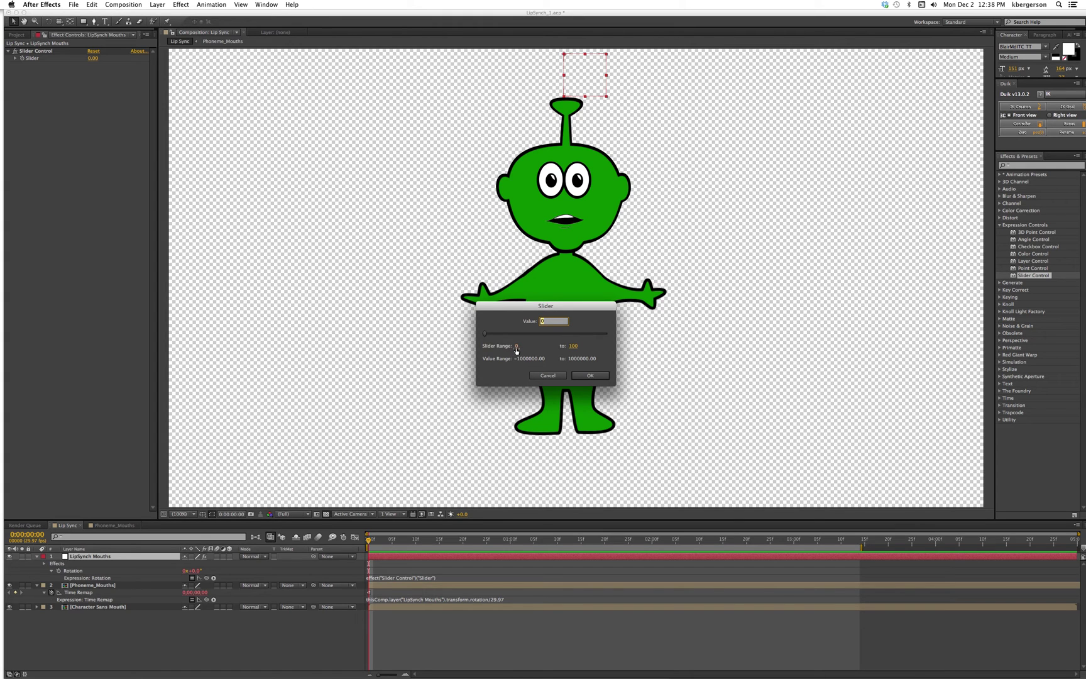
pyautogui.click(573, 347)
pyautogui.press('Return')
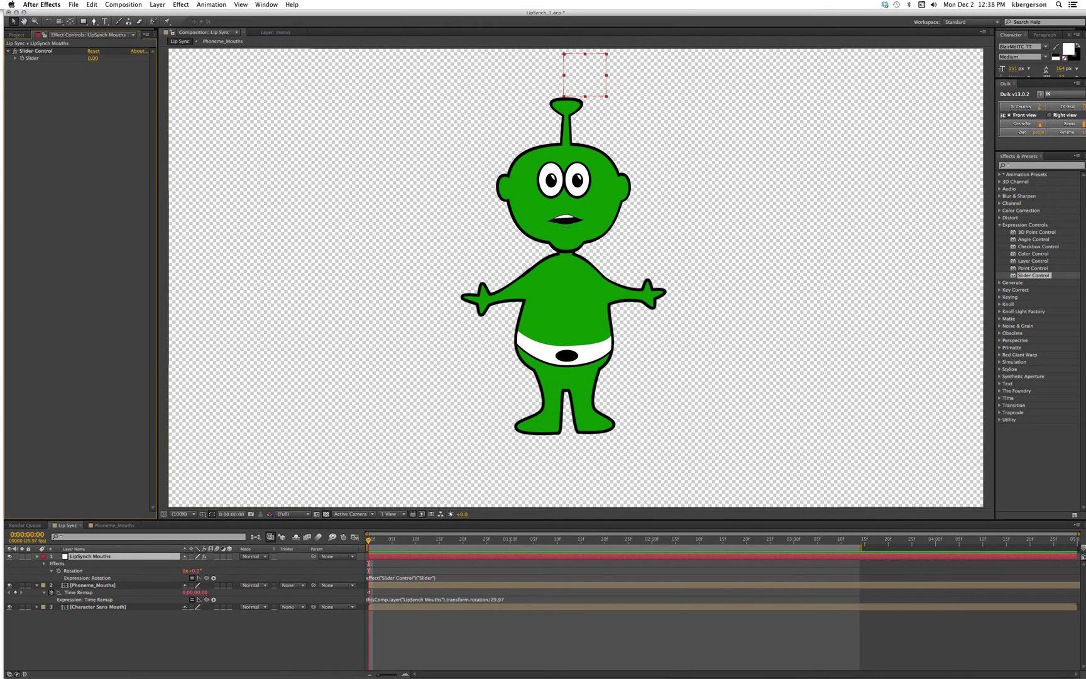
pyautogui.click(16, 60)
pyautogui.moveTo(27, 73)
pyautogui.mouseDown()
pyautogui.moveTo(151, 85)
pyautogui.moveTo(18, 77)
pyautogui.mouseUp()
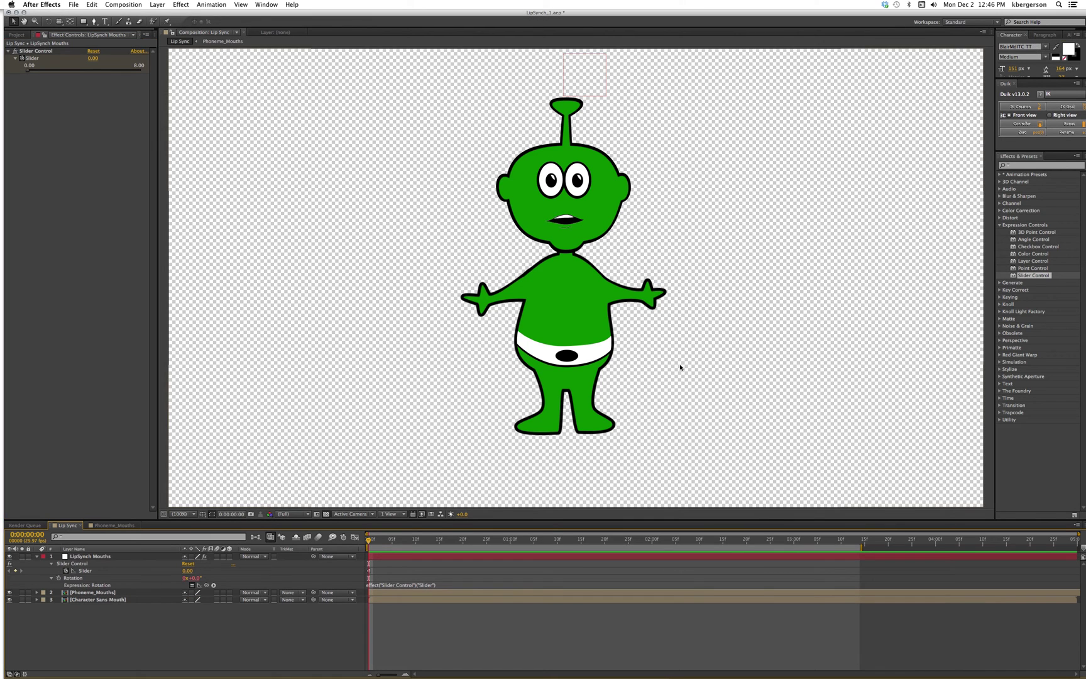
# - Open Phoneme_Mouth_Chart.jpg in Preview and move it over the composition's middle
pyautogui.moveTo(1, 601)
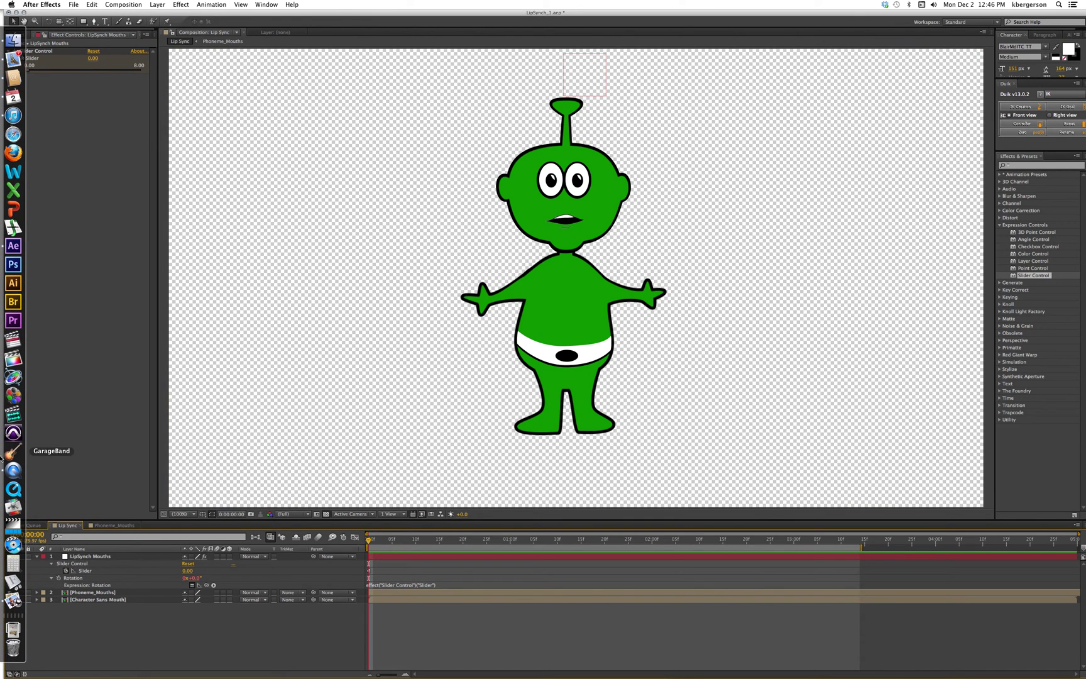
pyautogui.click(9, 601)
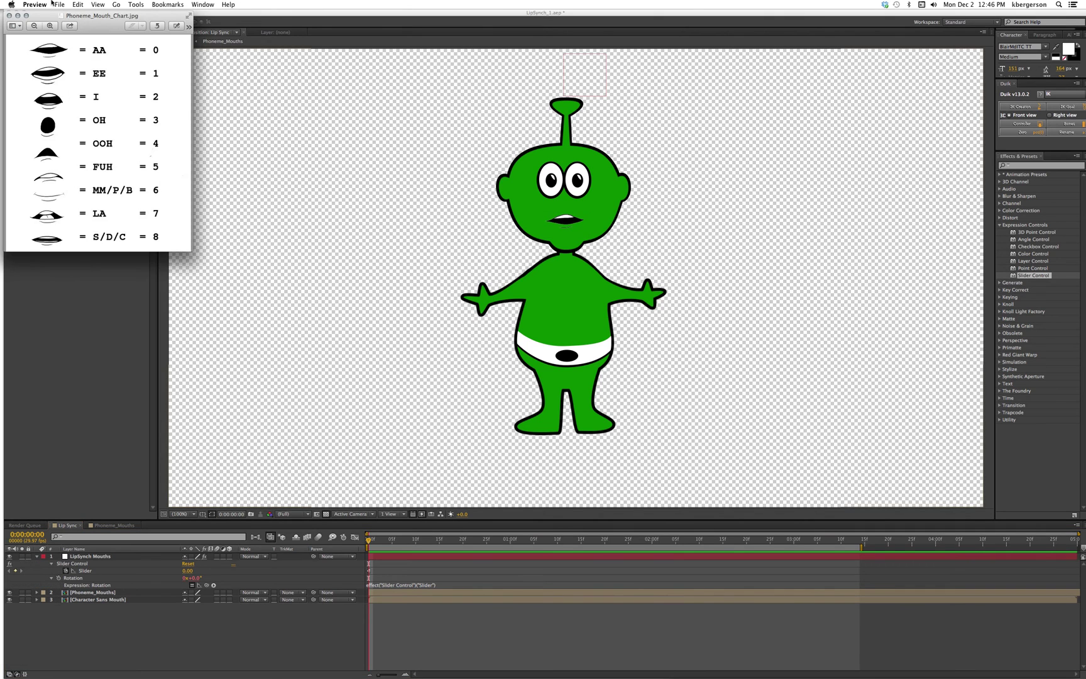
pyautogui.moveTo(105, 33); pyautogui.dragTo(308, 130)
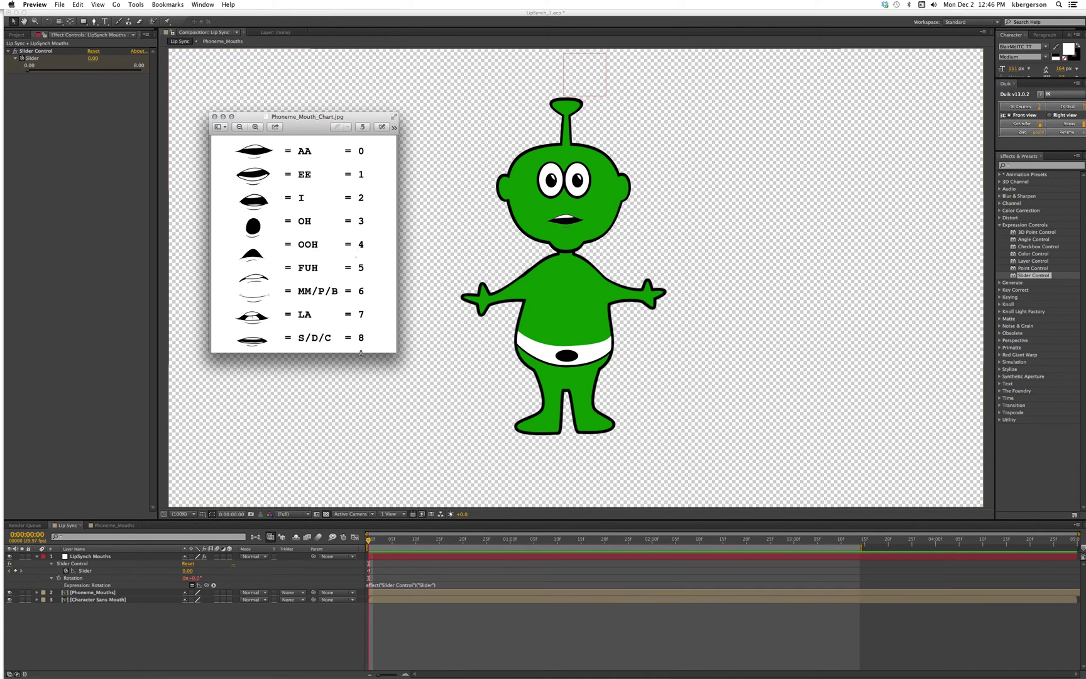
# - Drag Alien_Voice.aif into the Lip Sync timeline, reveal its Audio Waveform, and play it back
pyautogui.click(214, 117)
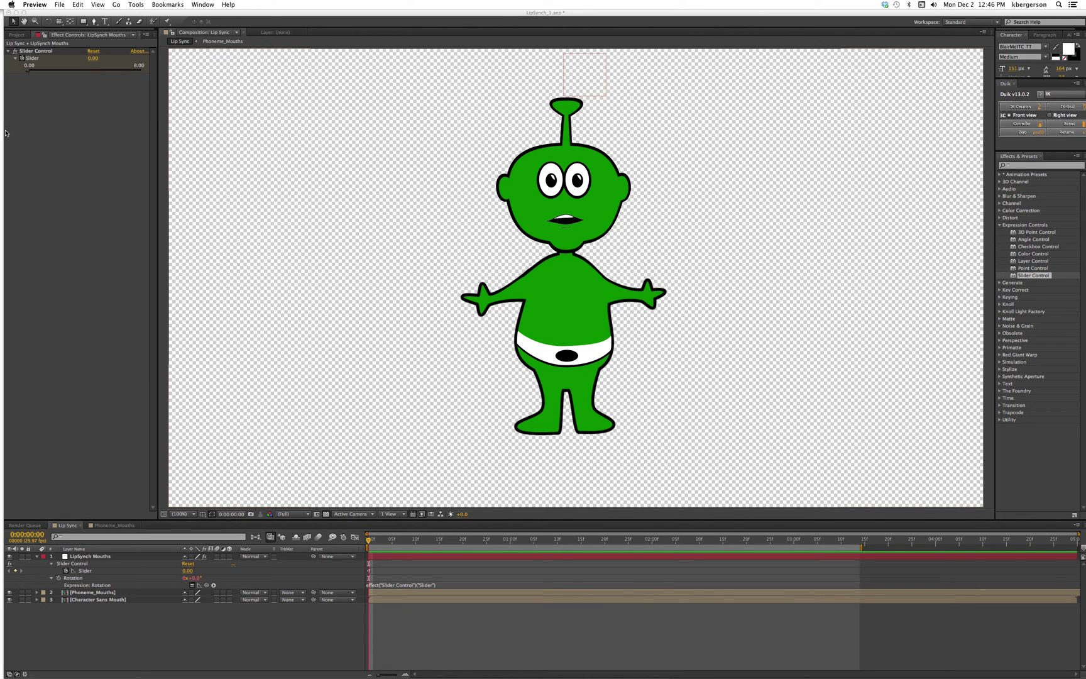
pyautogui.click(18, 34)
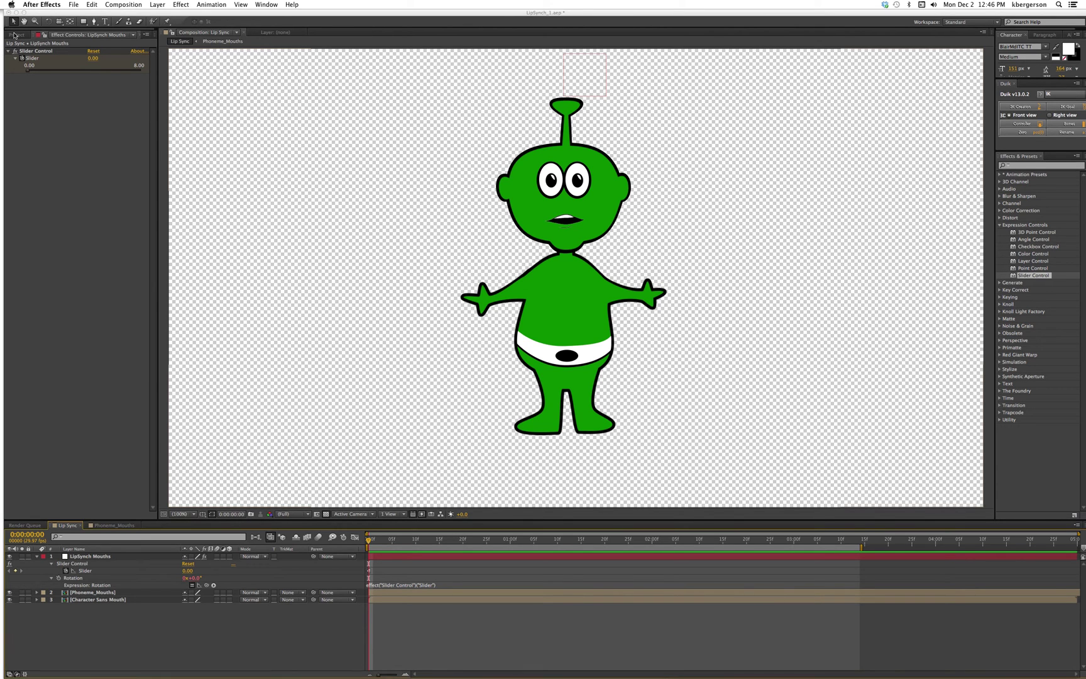
pyautogui.click(18, 34)
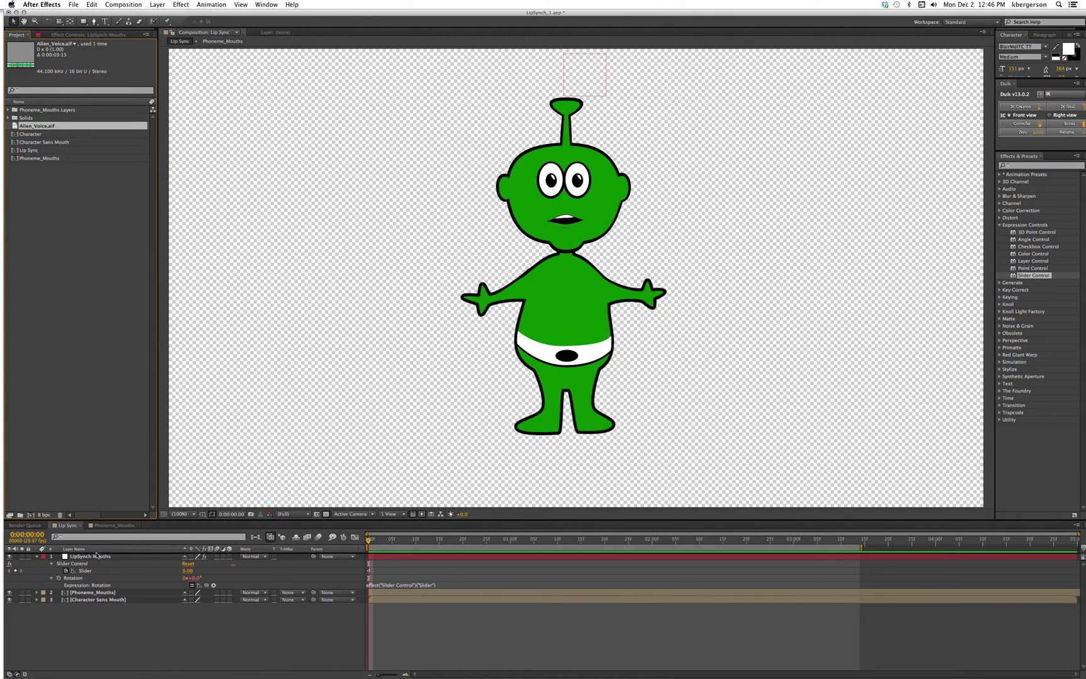
pyautogui.moveTo(96, 555); pyautogui.dragTo(102, 552)
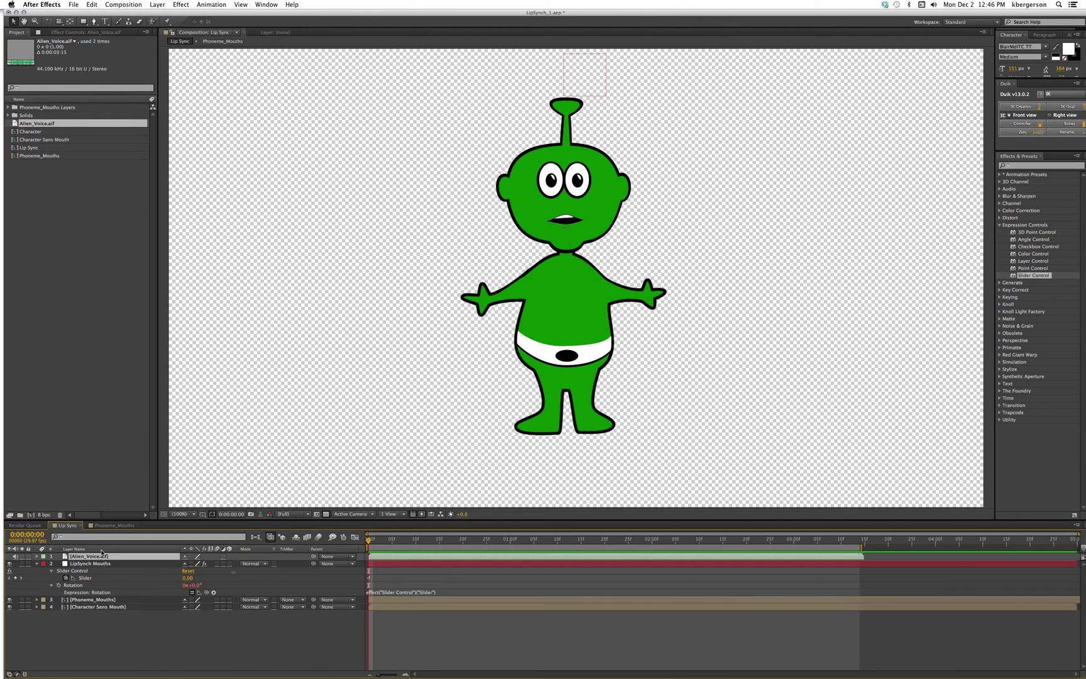
pyautogui.click(37, 557)
pyautogui.click(44, 564)
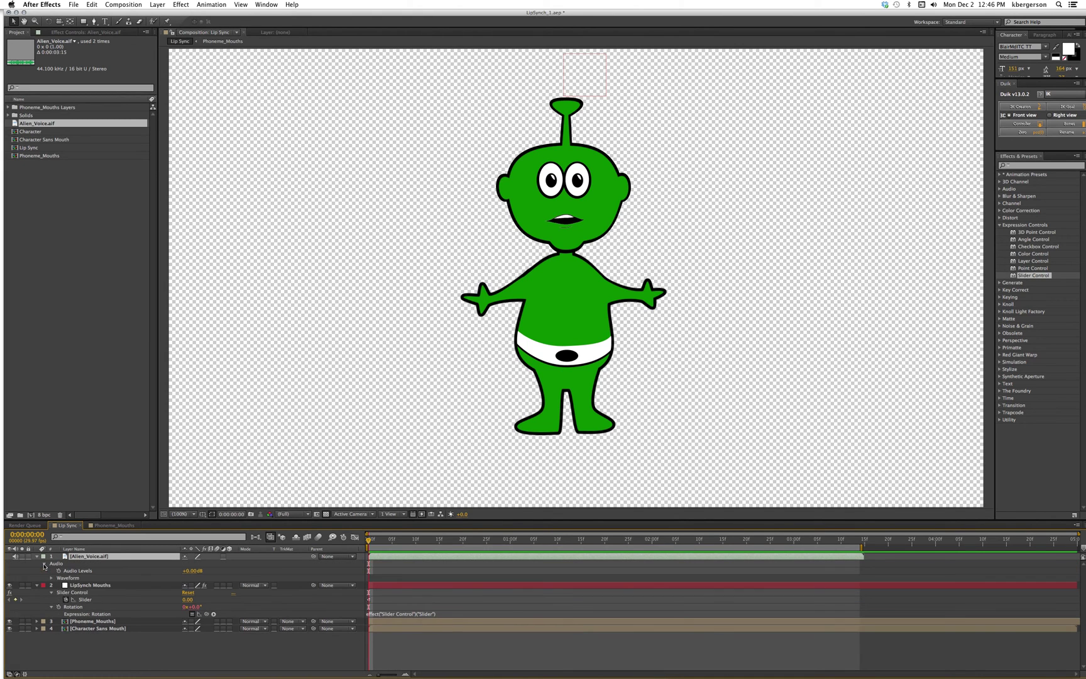
pyautogui.click(52, 578)
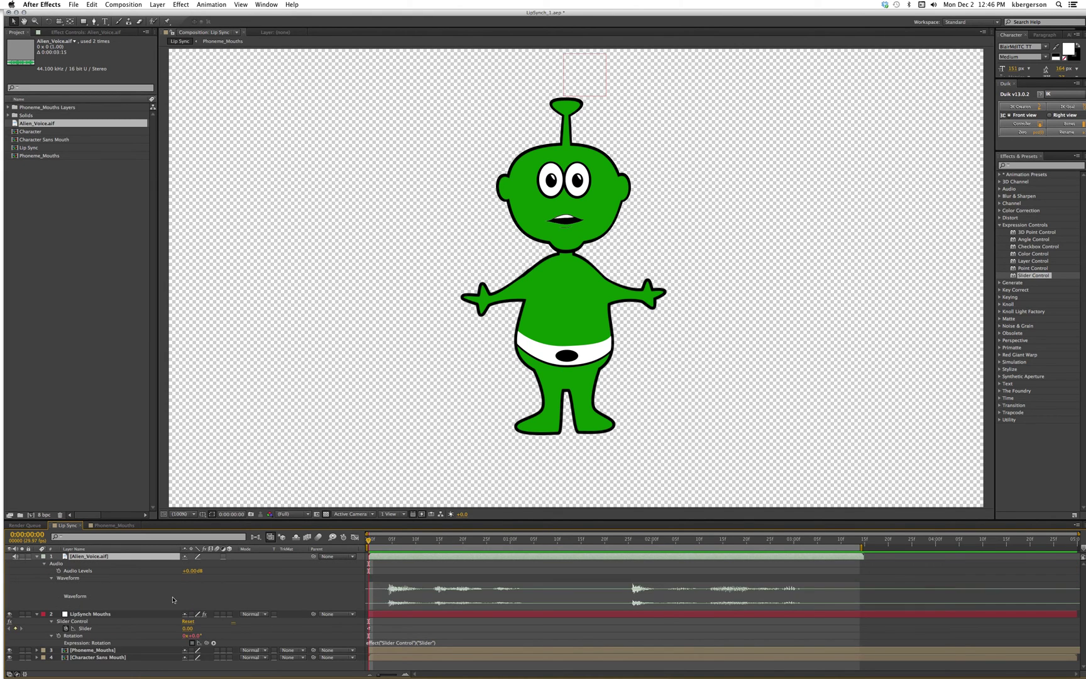
pyautogui.click(433, 614)
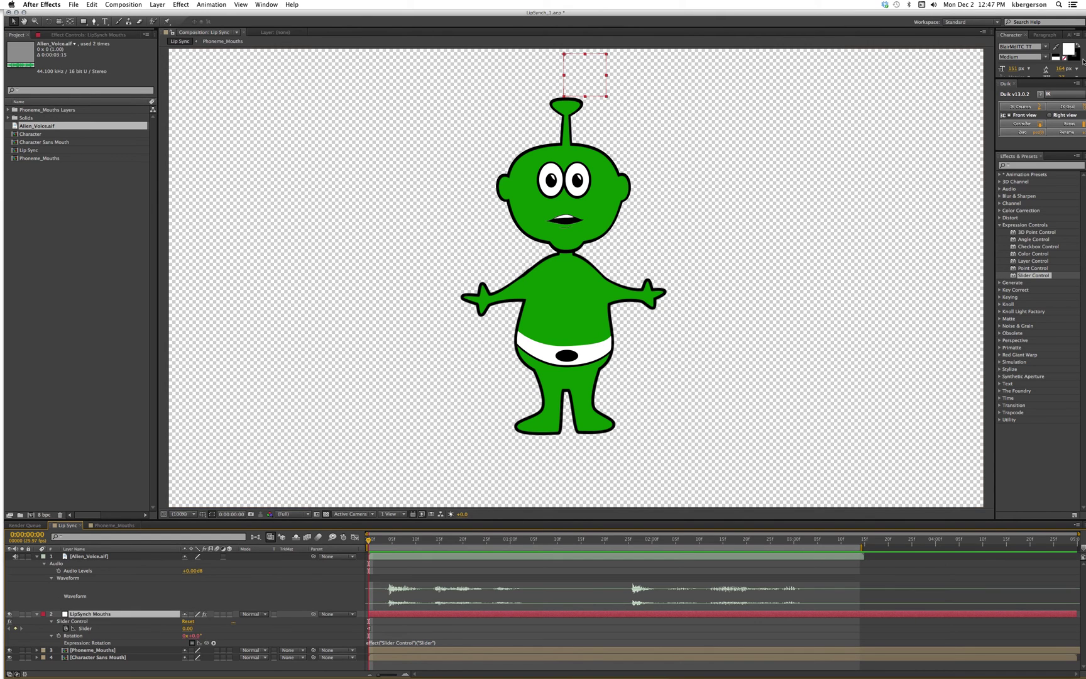
pyautogui.press('KP_Decimal')
# - Key the LipSynch Mouths Slider to 2 at frame 5
pyautogui.click(85, 34)
pyautogui.moveTo(25, 73); pyautogui.dragTo(113, 79)
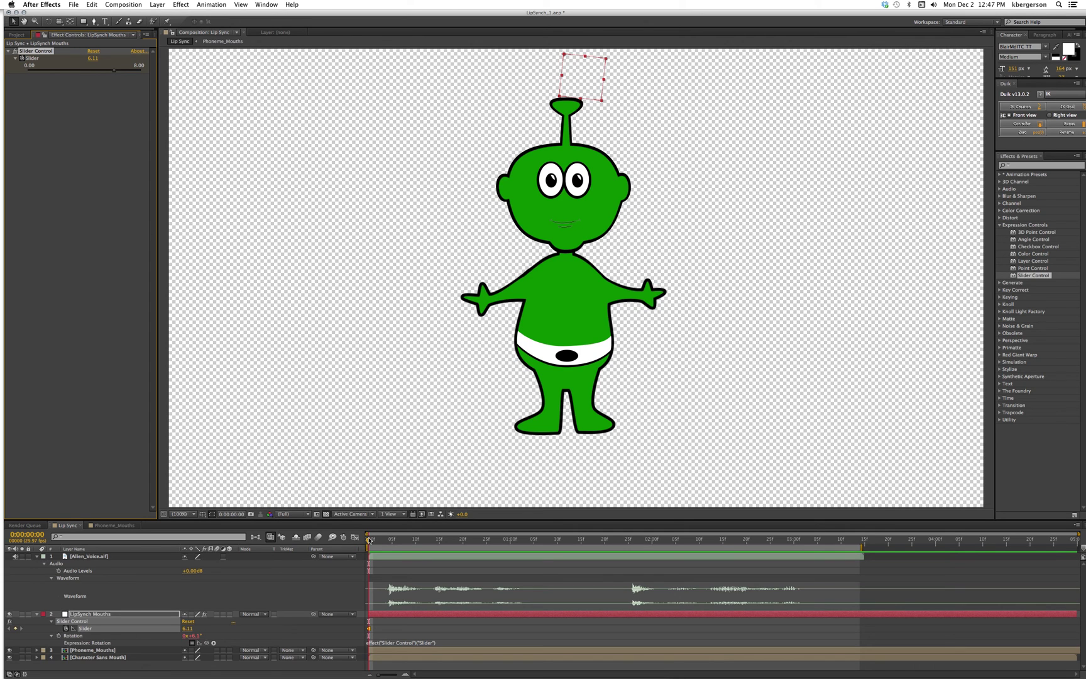
pyautogui.moveTo(369, 541); pyautogui.dragTo(391, 546)
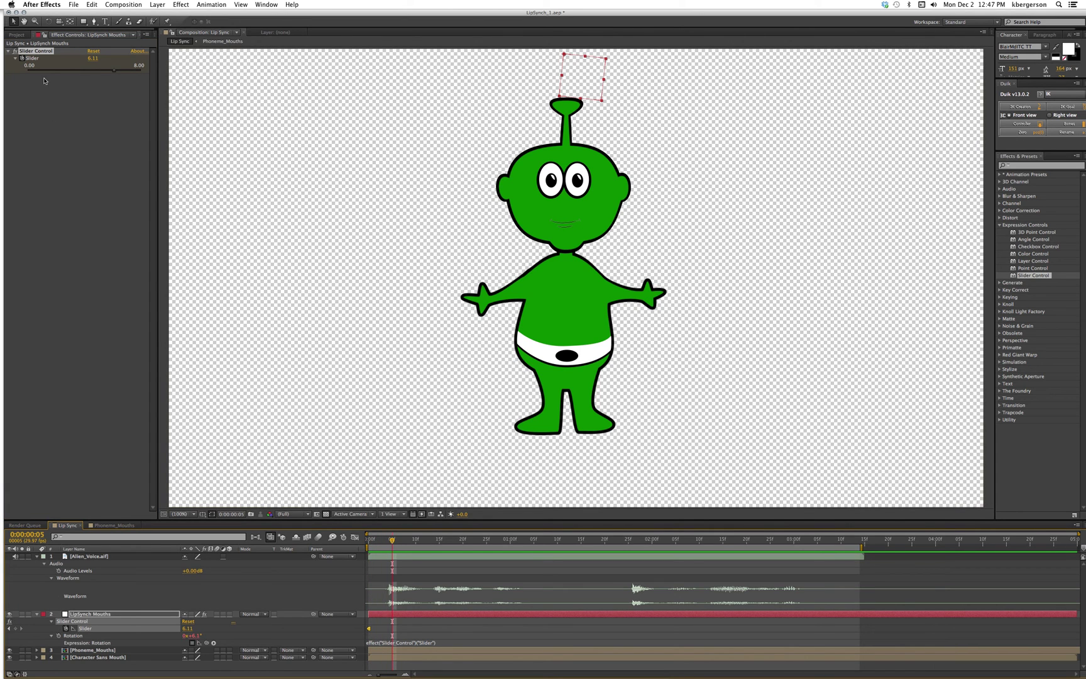
pyautogui.click(94, 59)
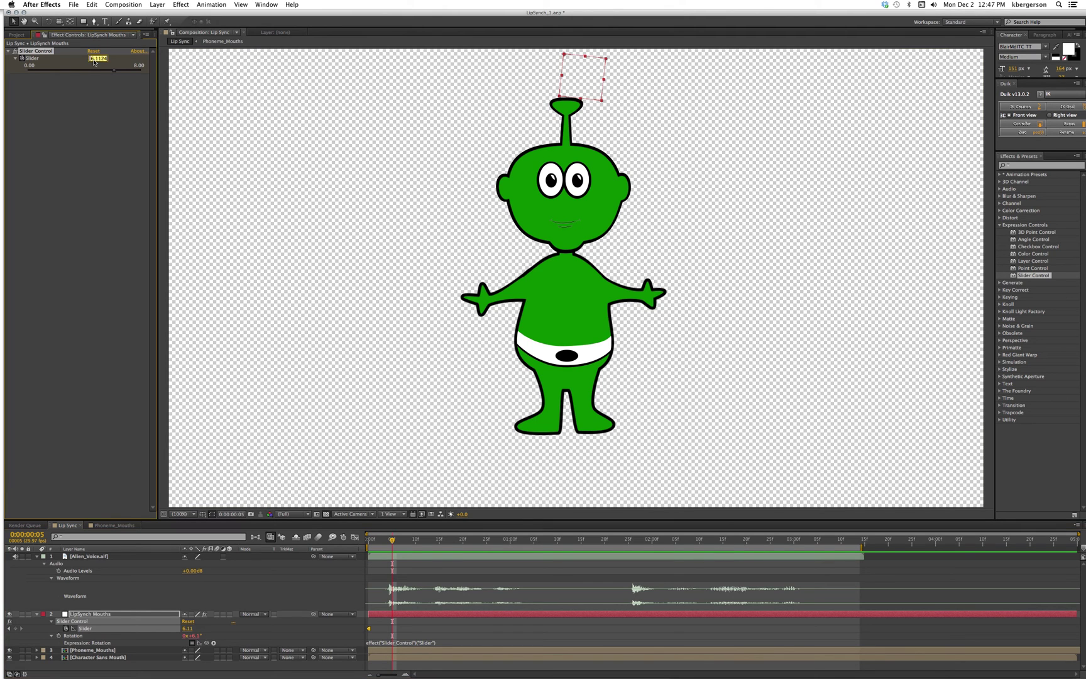
pyautogui.write('2')
pyautogui.press('Return')
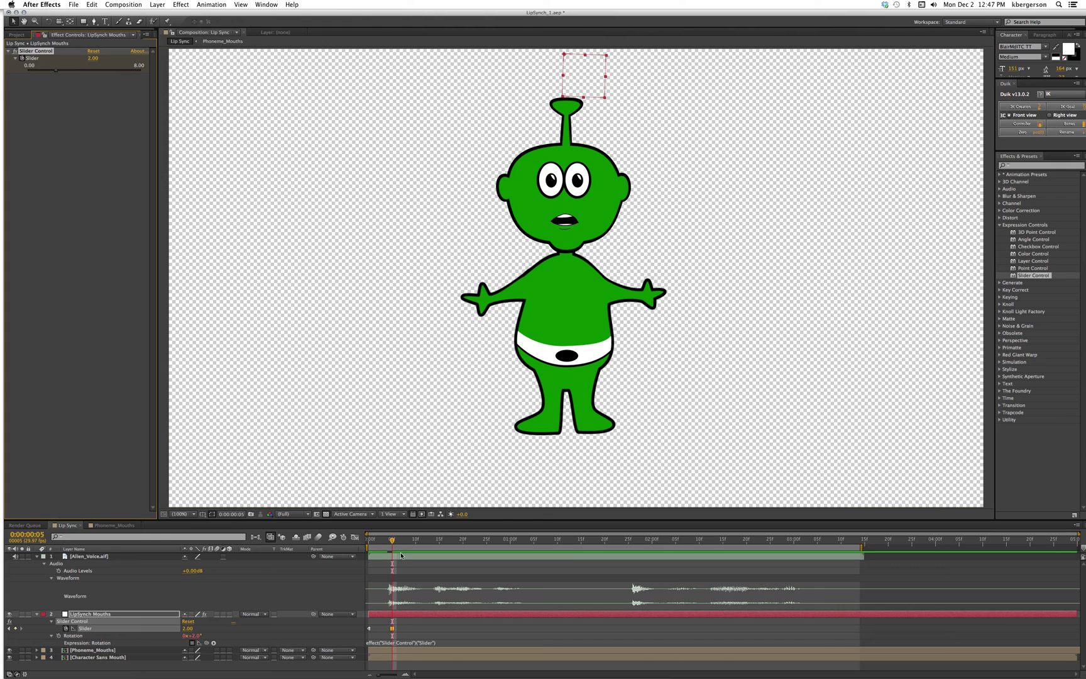
# - Key the Slider to 3 at frame 15 and 2.28 at frame 20
pyautogui.moveTo(392, 541); pyautogui.dragTo(439, 547)
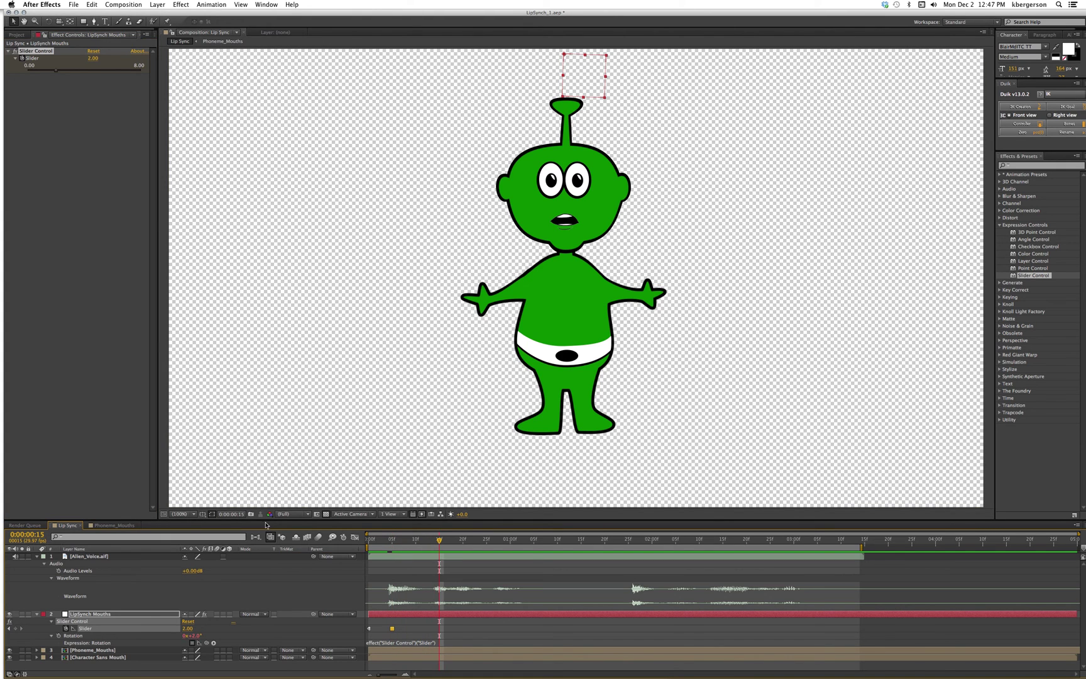
pyautogui.click(93, 58)
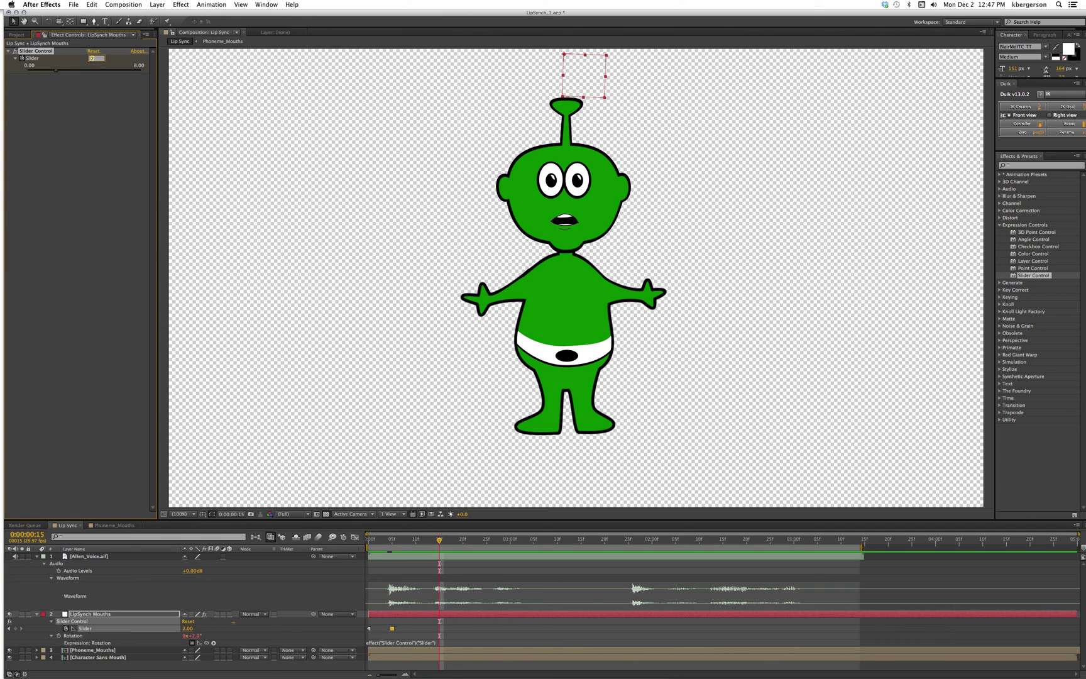
pyautogui.write('3')
pyautogui.press('Return')
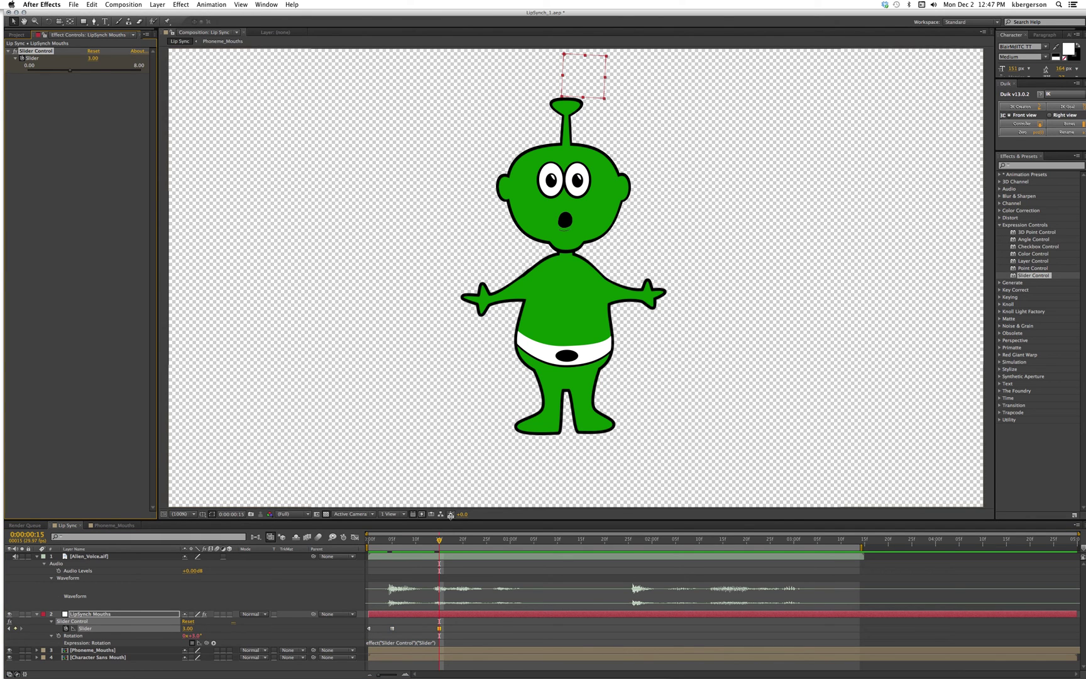
pyautogui.moveTo(439, 542); pyautogui.dragTo(462, 546)
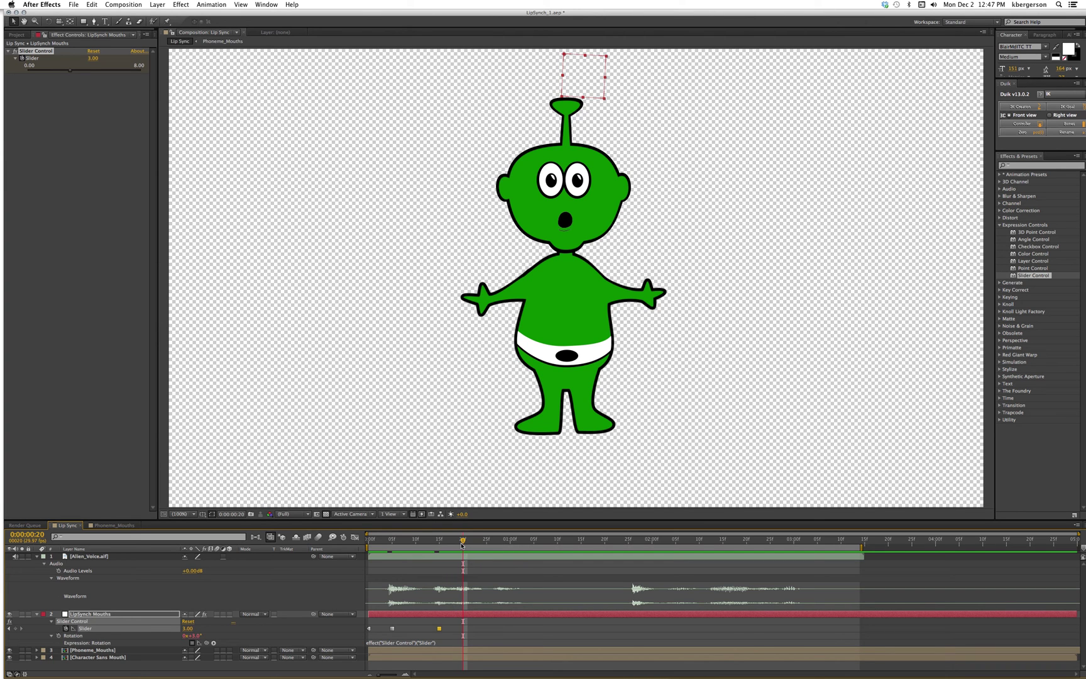
pyautogui.moveTo(69, 72); pyautogui.dragTo(60, 73)
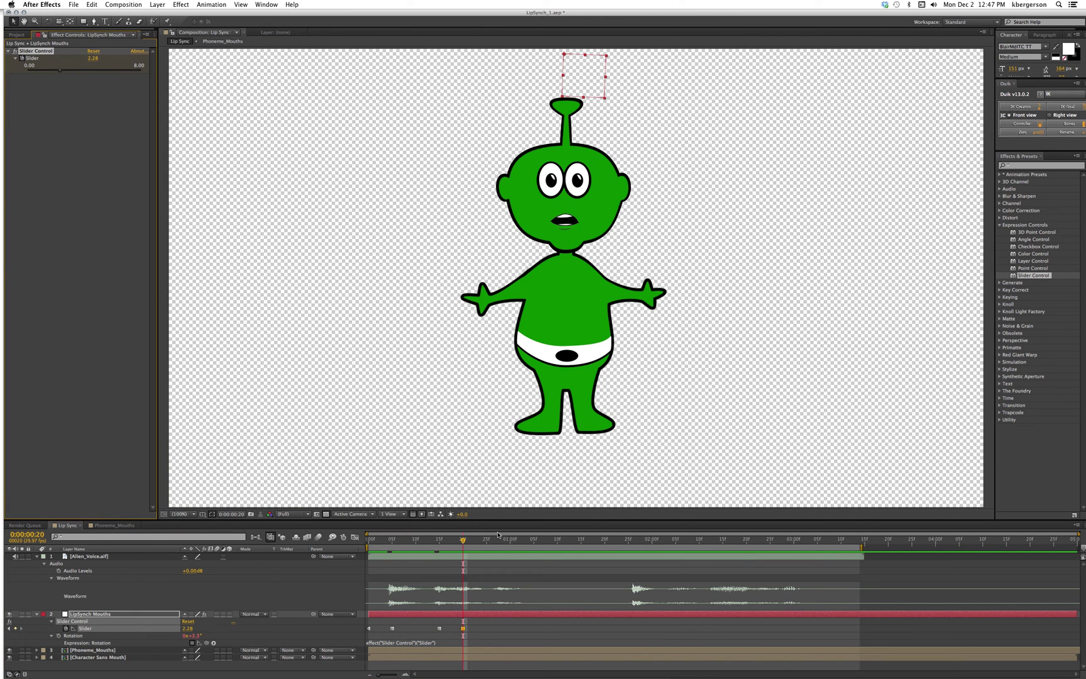
# - Key the Slider to 1.65 at frame 28 and select the first Slider keyframe for reuse
pyautogui.moveTo(465, 540); pyautogui.dragTo(496, 541)
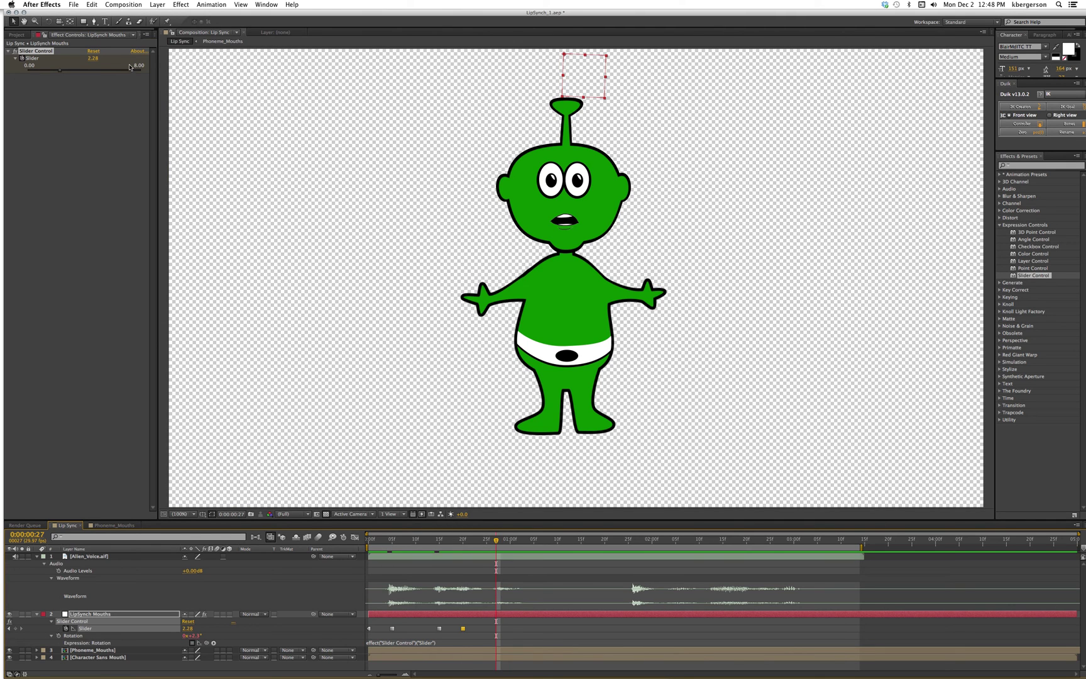
pyautogui.moveTo(59, 70); pyautogui.dragTo(52, 70)
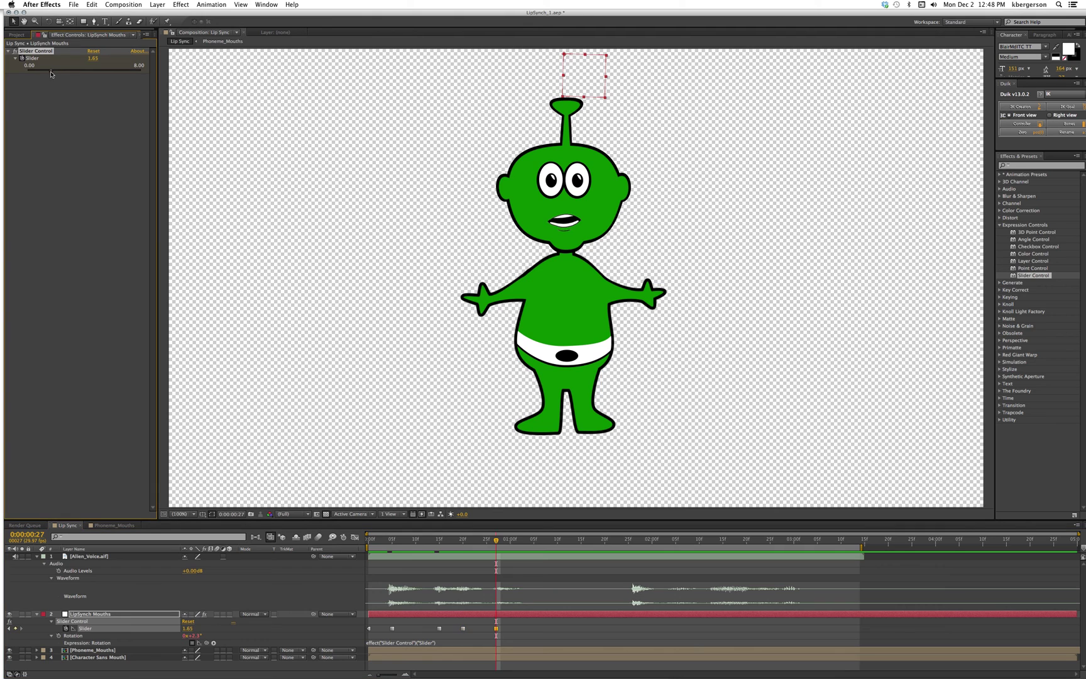
pyautogui.moveTo(488, 545); pyautogui.dragTo(525, 545)
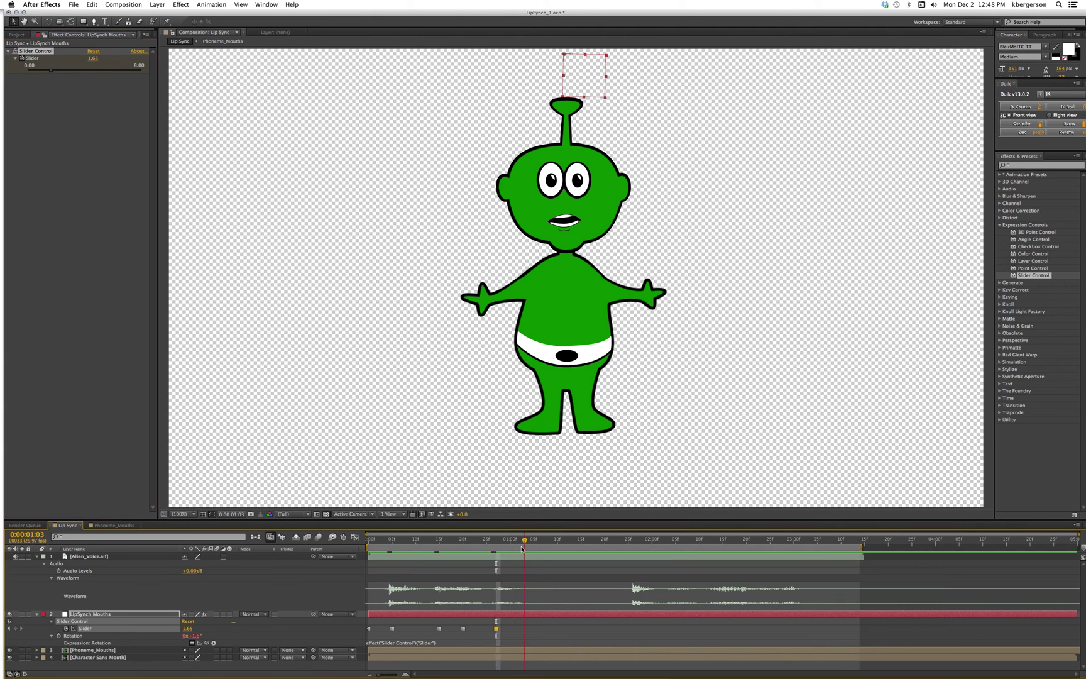
pyautogui.click(369, 628)
# - Paste the first Slider keyframe, key 0, then key 1 at 2 seconds 4 frames
pyautogui.press('super+v')
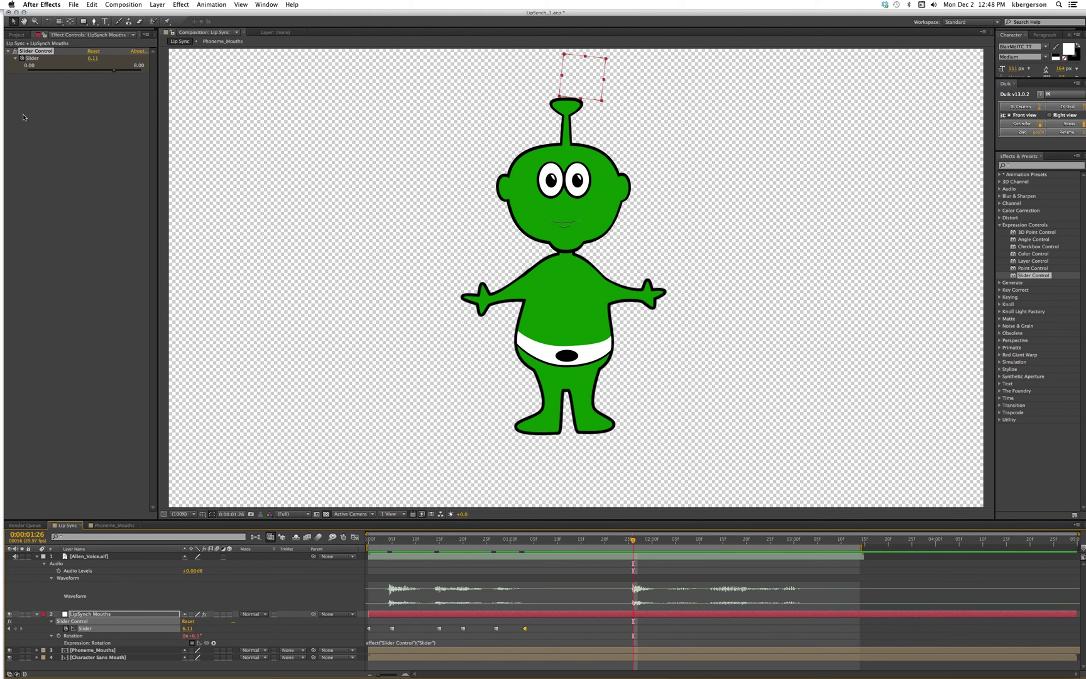
pyautogui.click(92, 58)
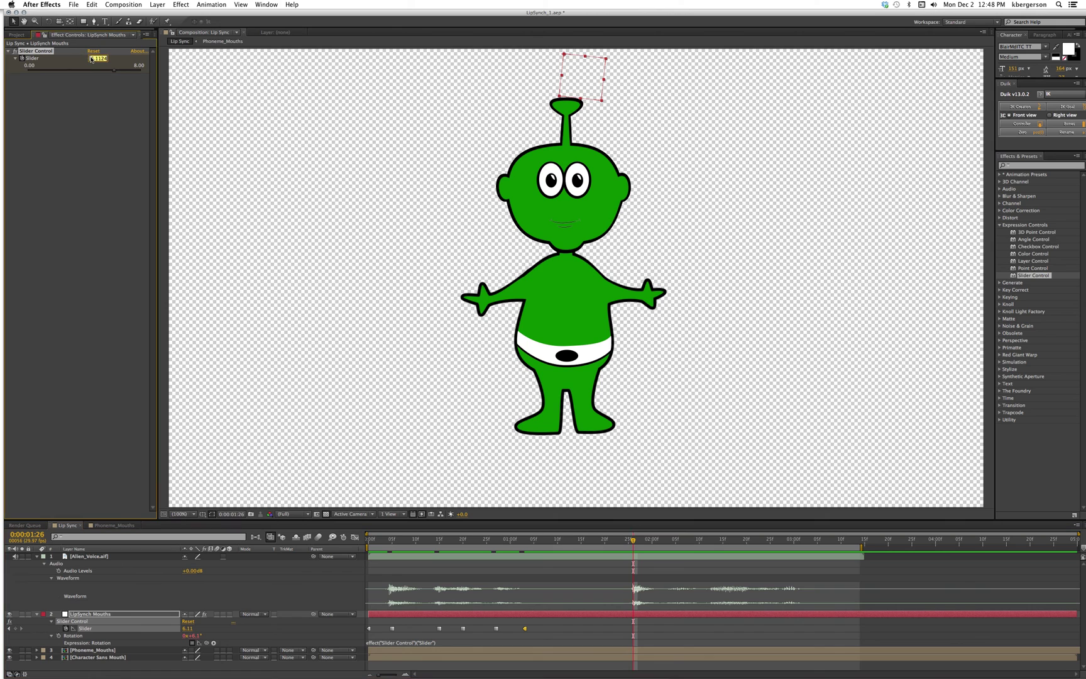
pyautogui.write('0')
pyautogui.press('Return')
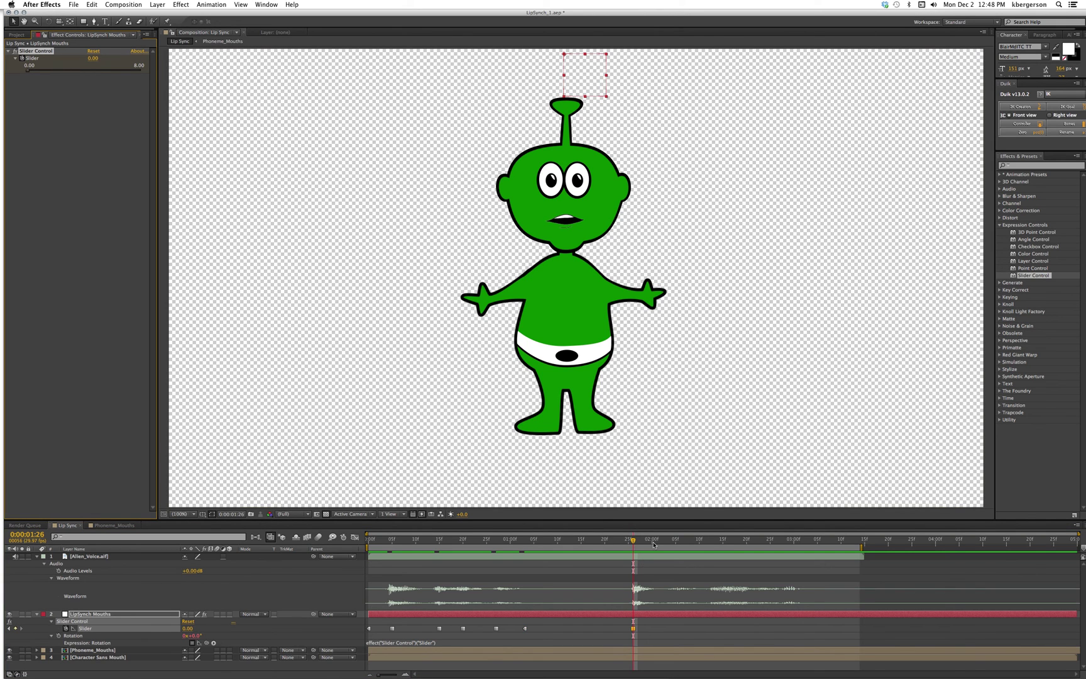
pyautogui.moveTo(634, 542); pyautogui.dragTo(671, 542)
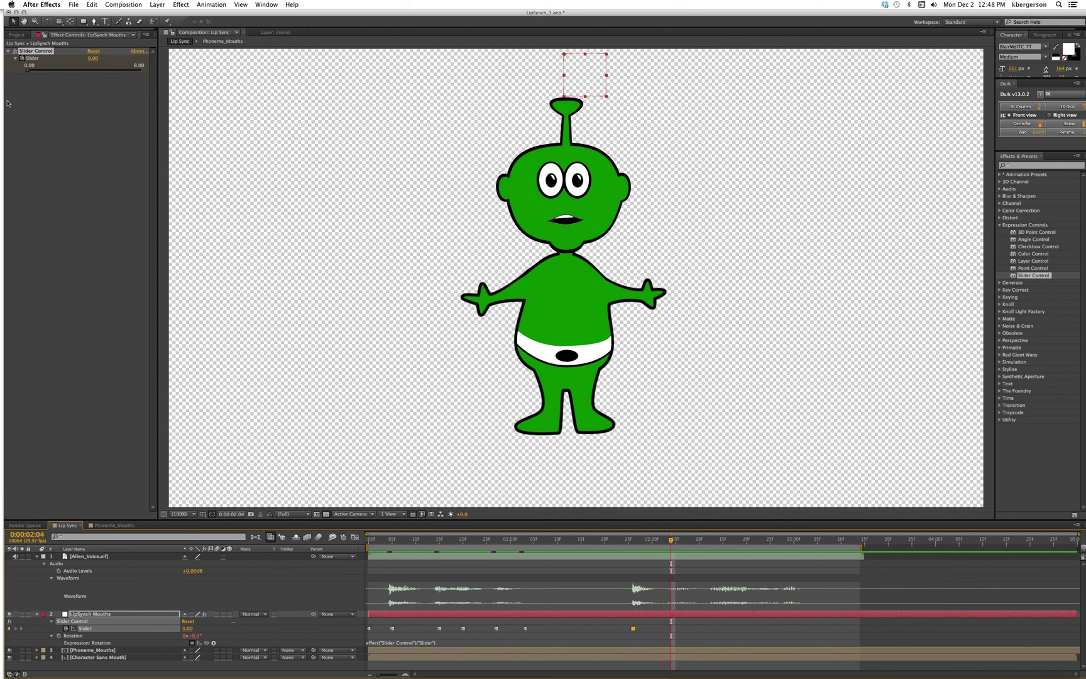
pyautogui.click(92, 59)
pyautogui.write('1')
pyautogui.press('Return')
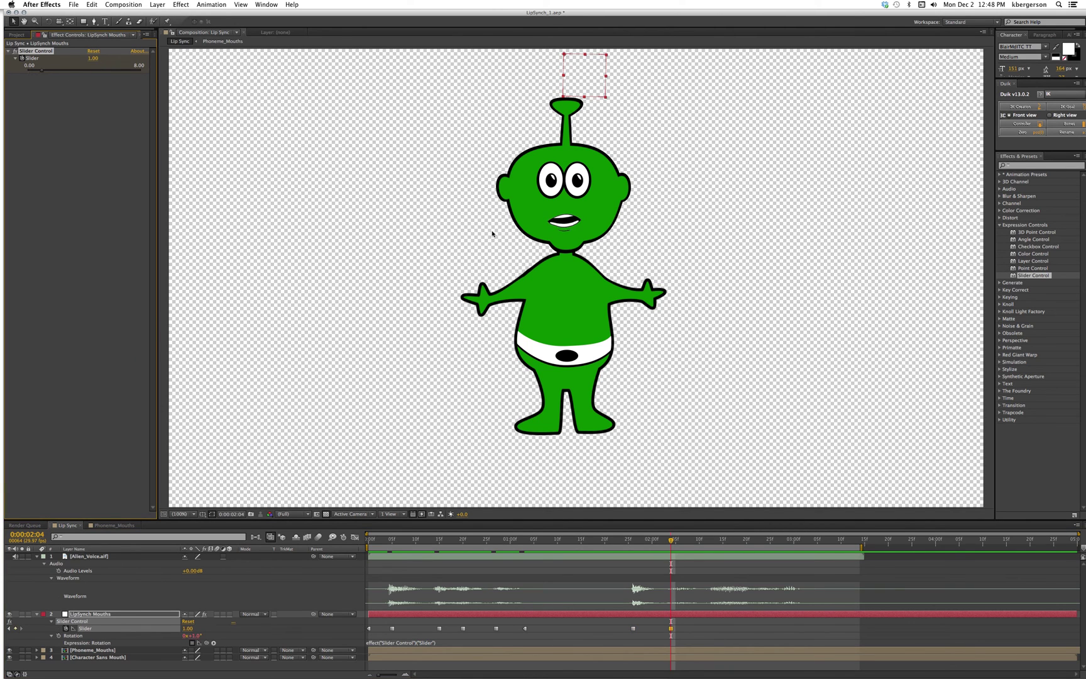
# - Key the Slider to 4 at 2 seconds 13 frames and preview with audio
pyautogui.moveTo(671, 540); pyautogui.dragTo(714, 542)
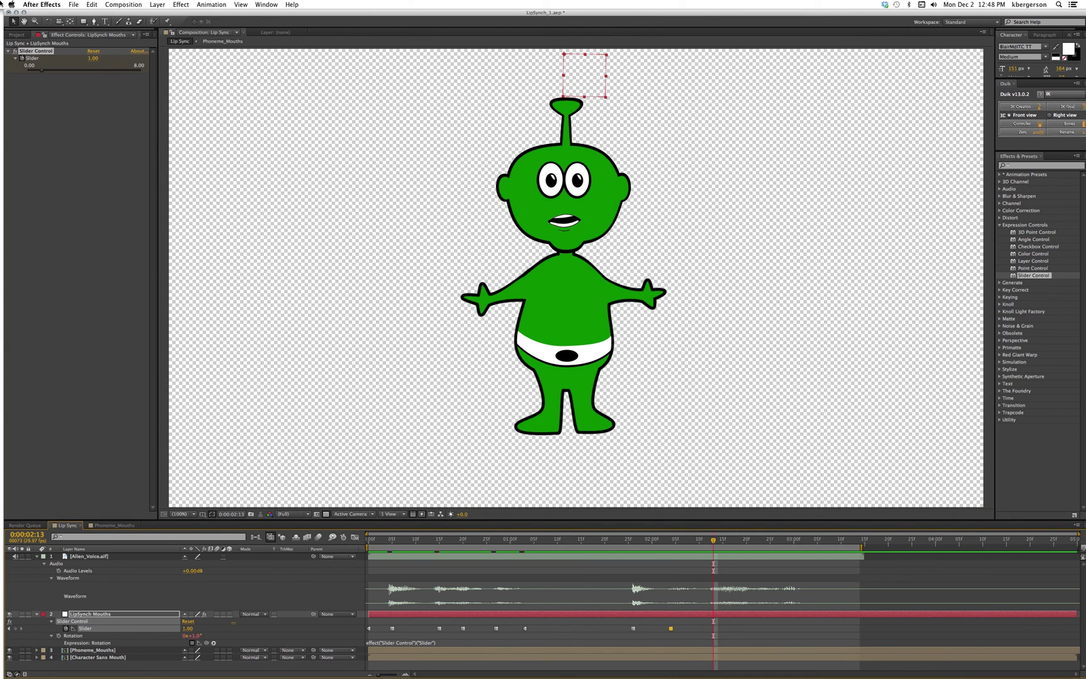
pyautogui.click(93, 58)
pyautogui.write('4')
pyautogui.press('Return')
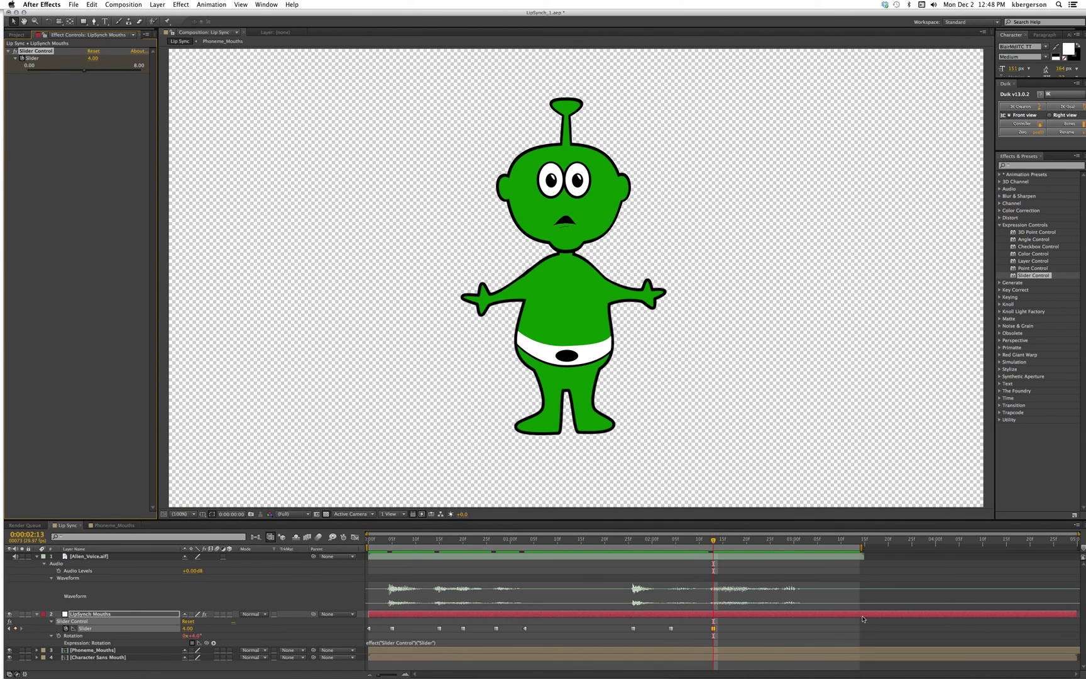
pyautogui.press('space')
pyautogui.press('space')
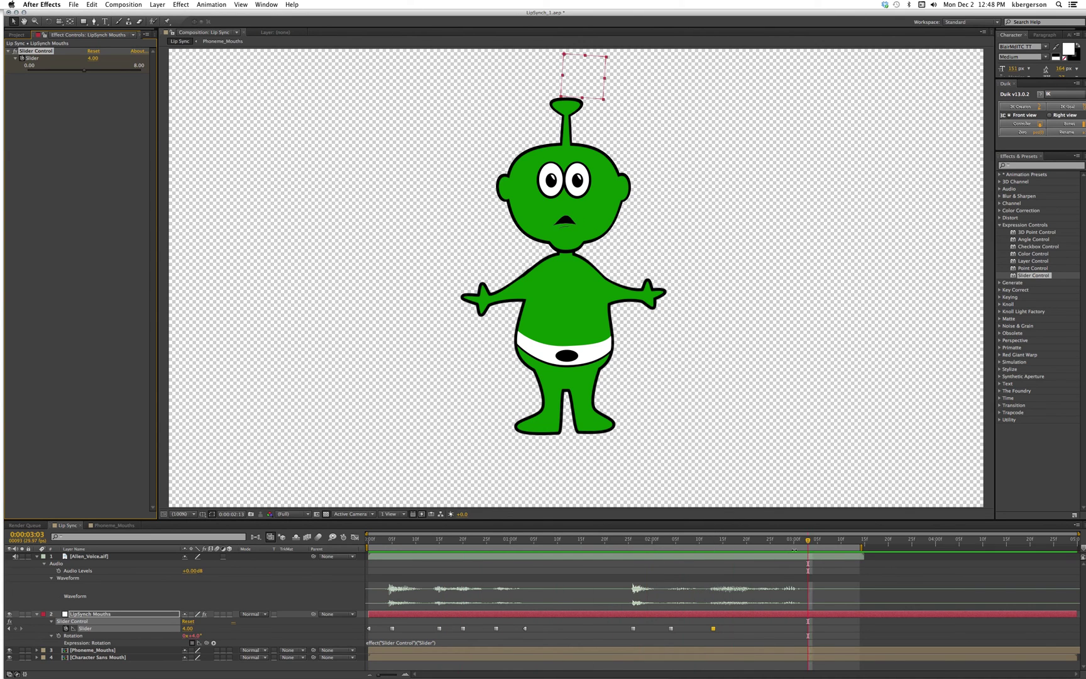
# - Key the Slider to about 1 at 2;22 and 8 at 2;28, then preview the lip sync
pyautogui.moveTo(809, 542); pyautogui.dragTo(756, 541)
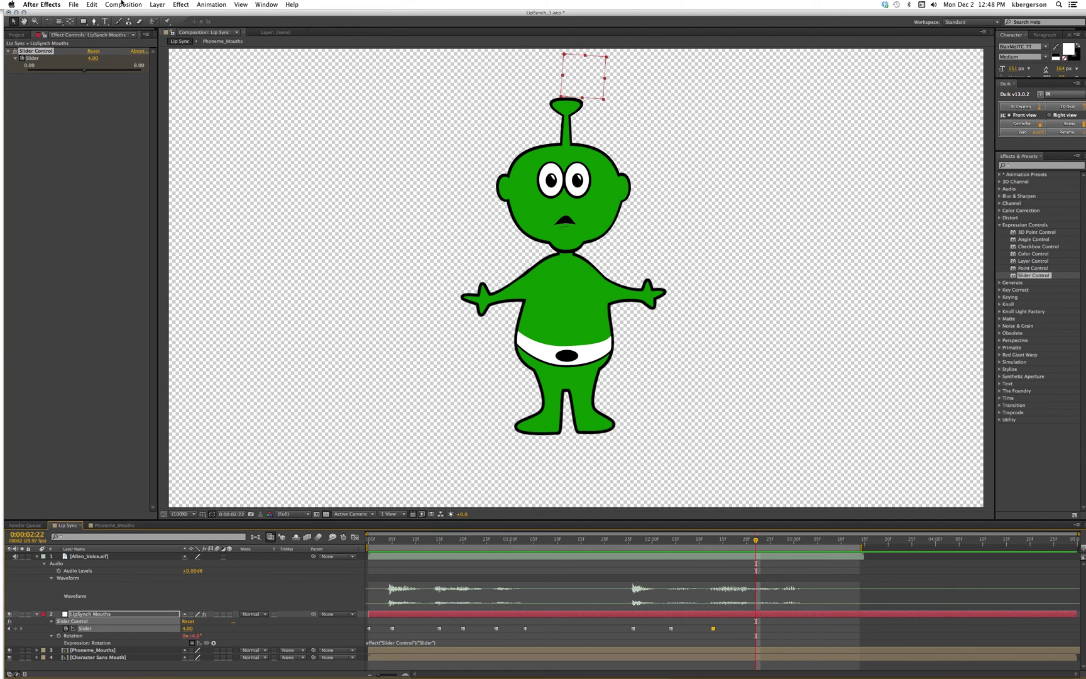
pyautogui.moveTo(83, 70); pyautogui.dragTo(43, 75)
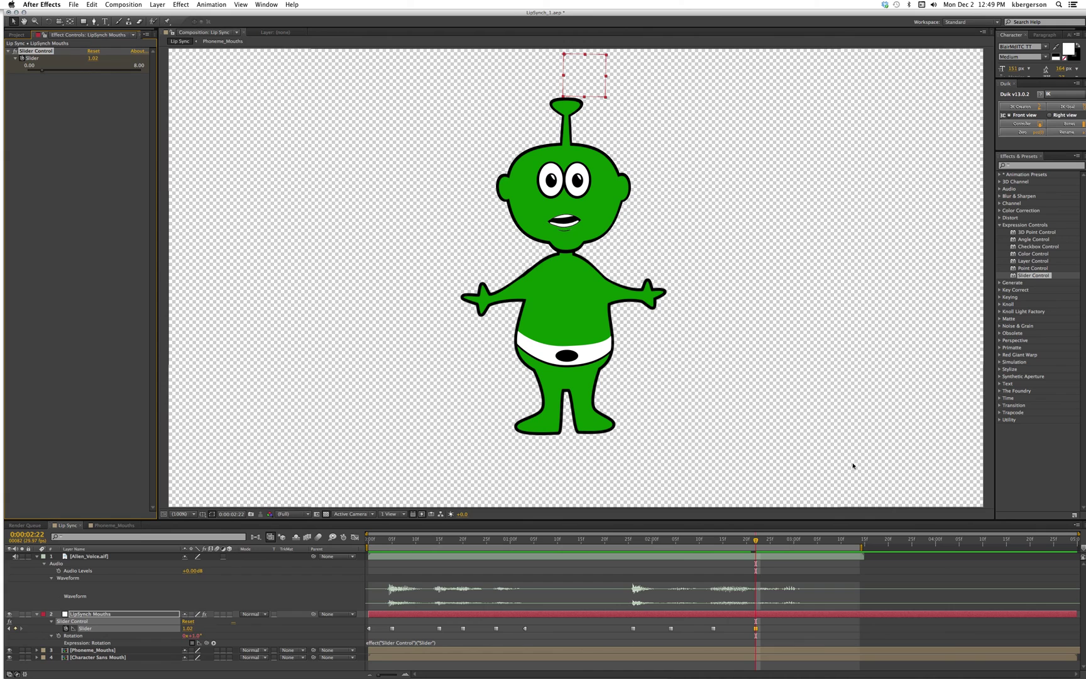
pyautogui.click(784, 543)
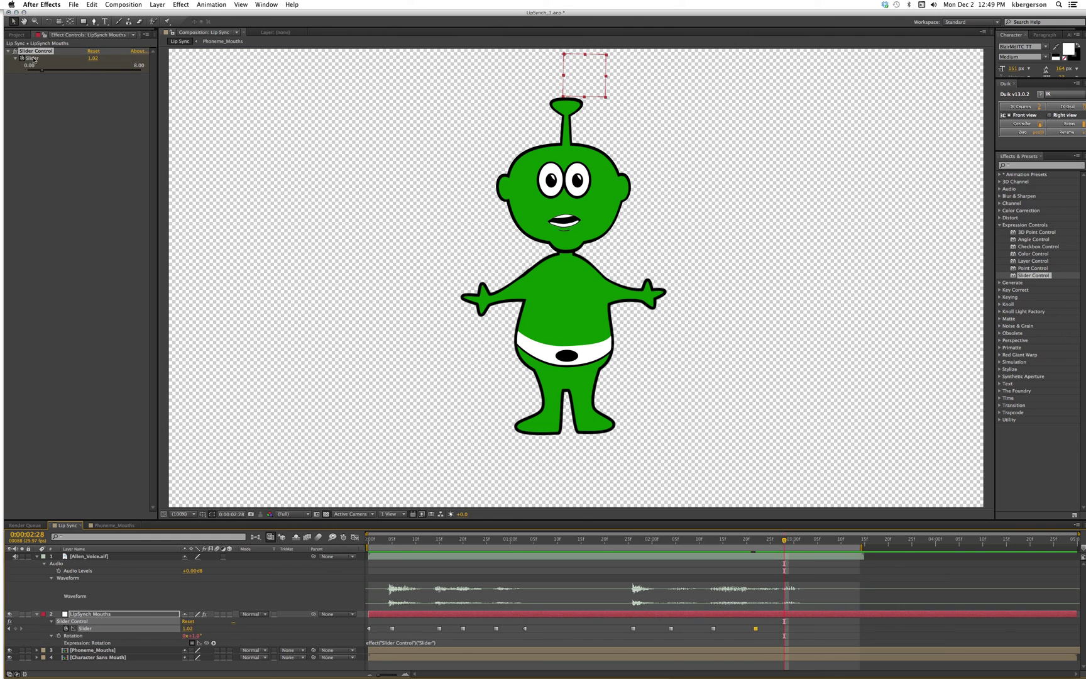
pyautogui.moveTo(44, 71); pyautogui.dragTo(612, 266)
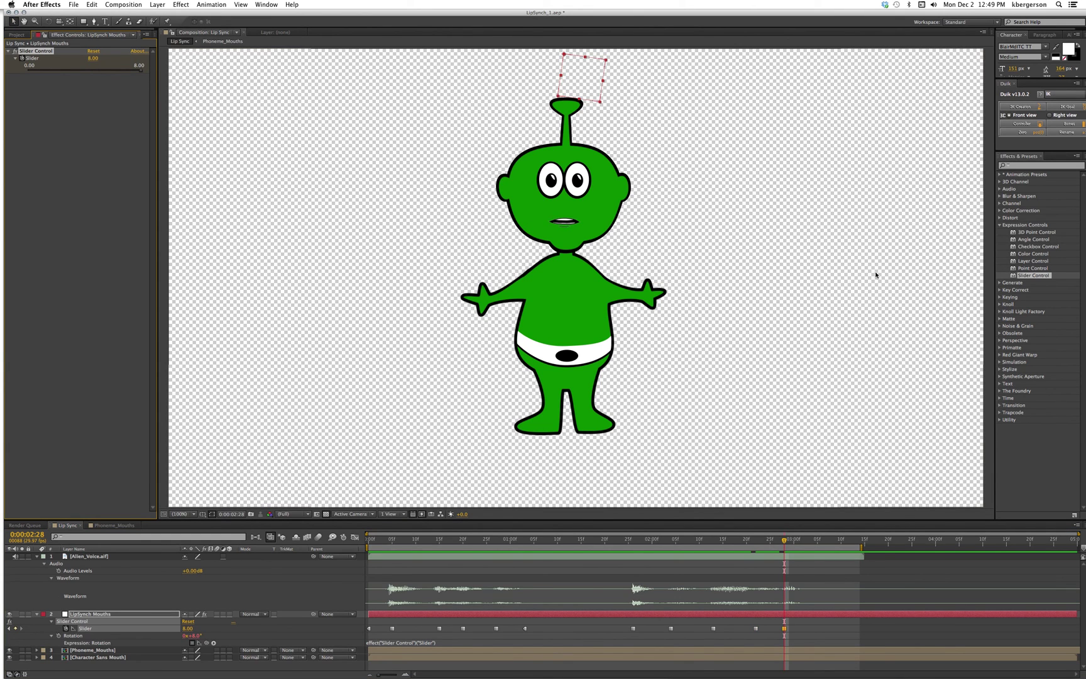
pyautogui.press('space')
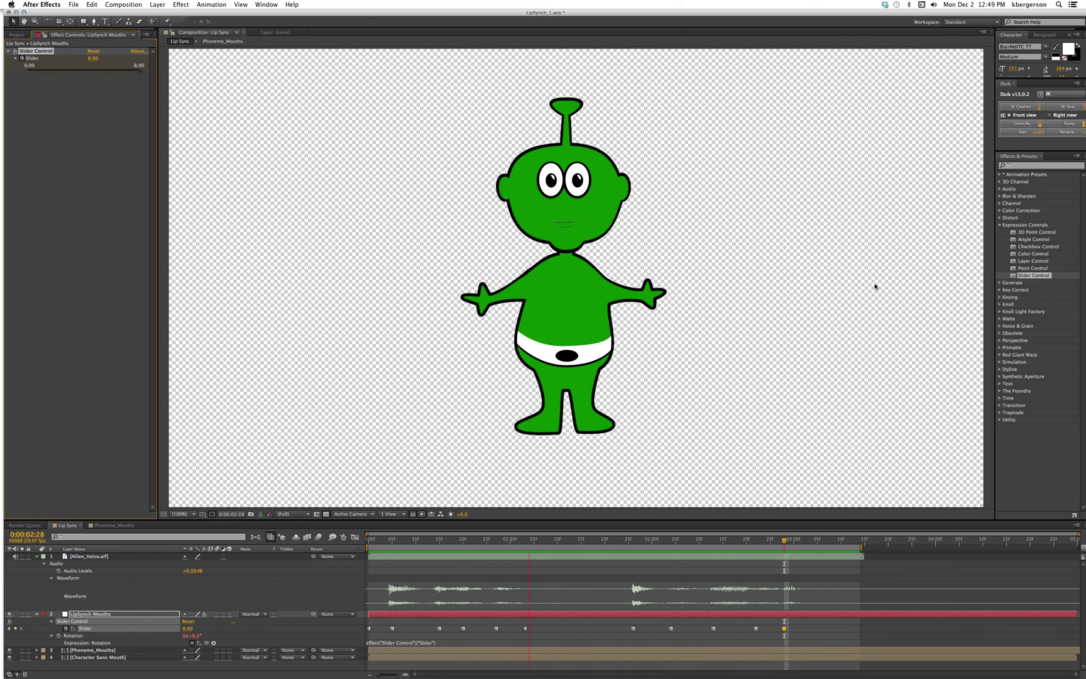
pyautogui.press('space')
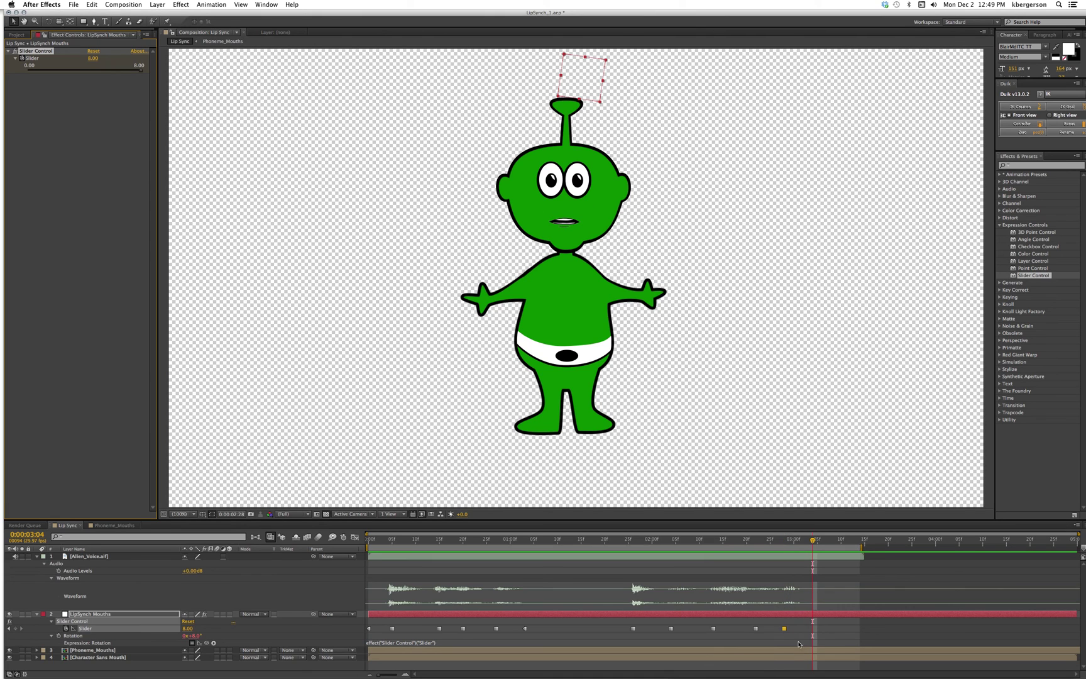
pyautogui.moveTo(790, 624); pyautogui.dragTo(388, 629)
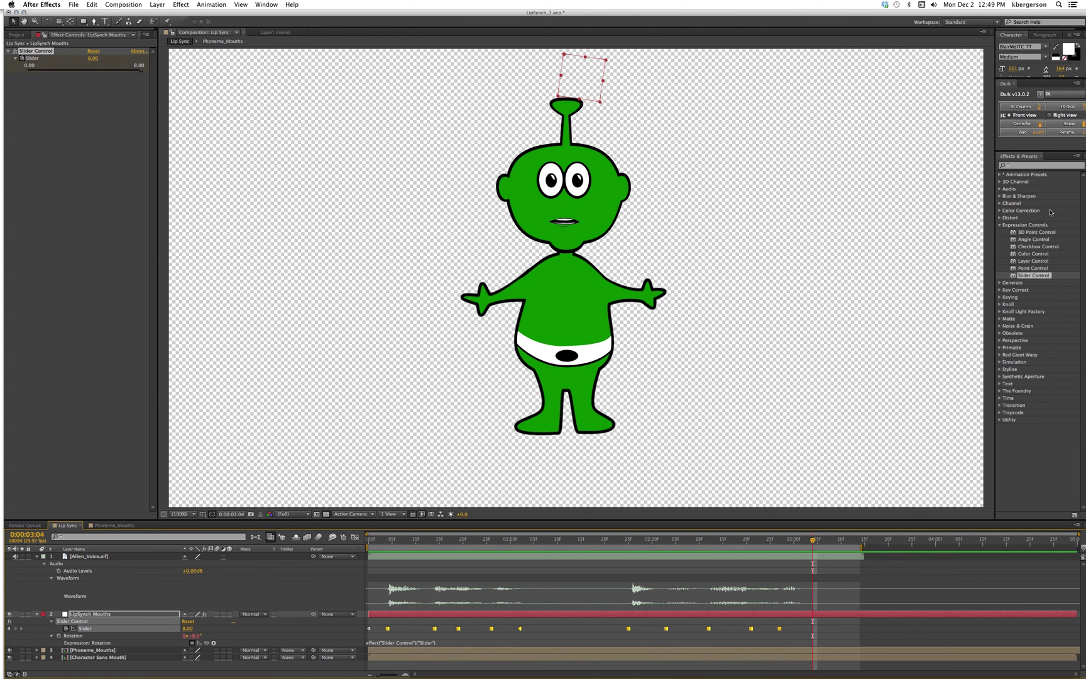
pyautogui.press('KP_0')
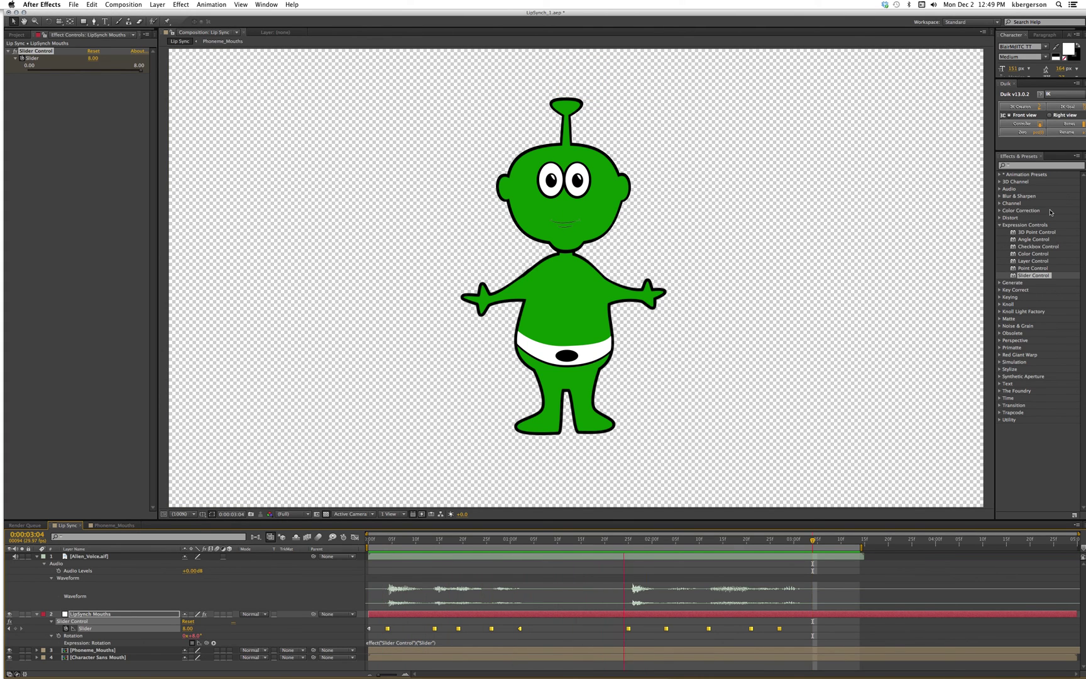
pyautogui.click(649, 542)
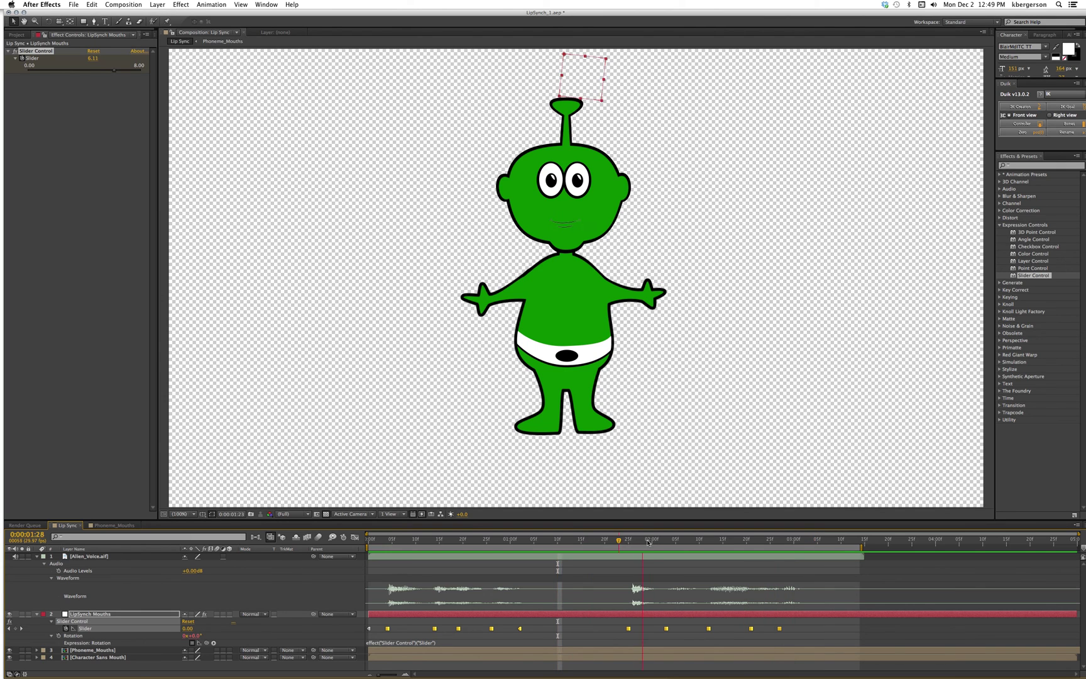
pyautogui.press('Home')
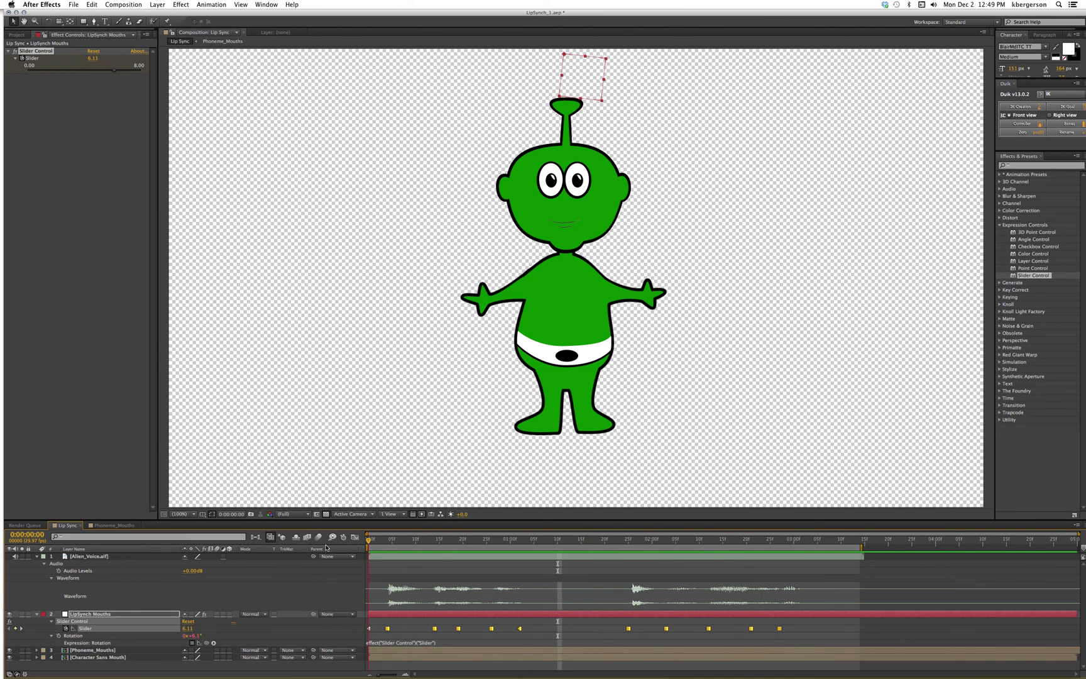